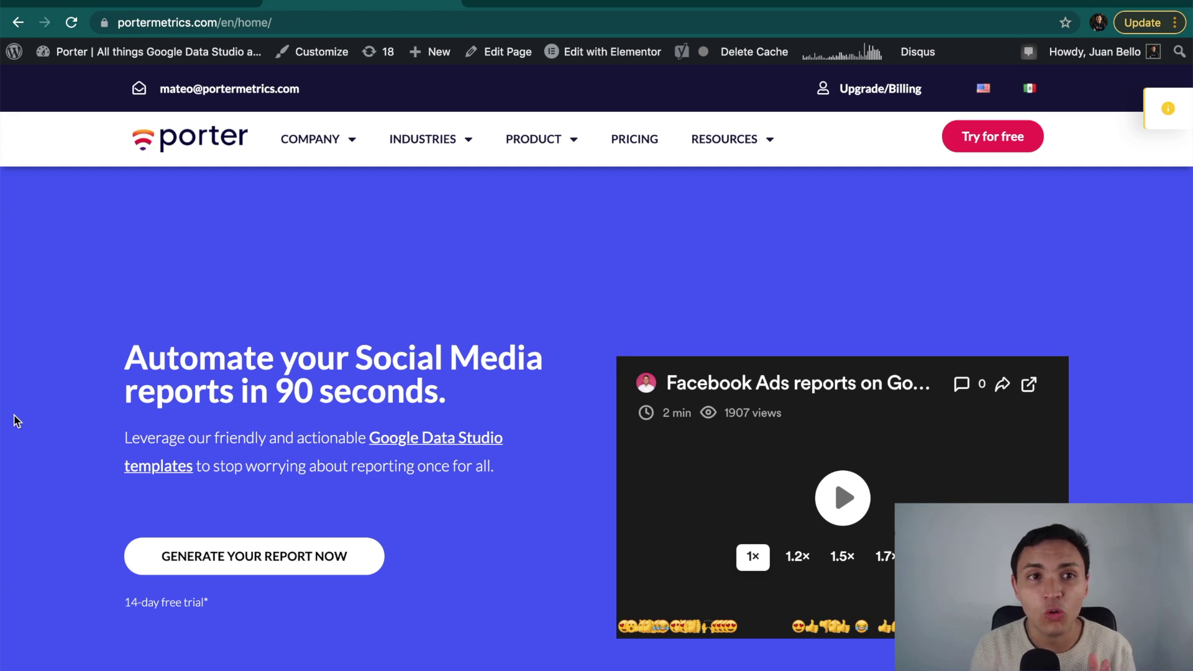
- Switch to the Data Studio tab and start a new blank report
left_click(168, 3)
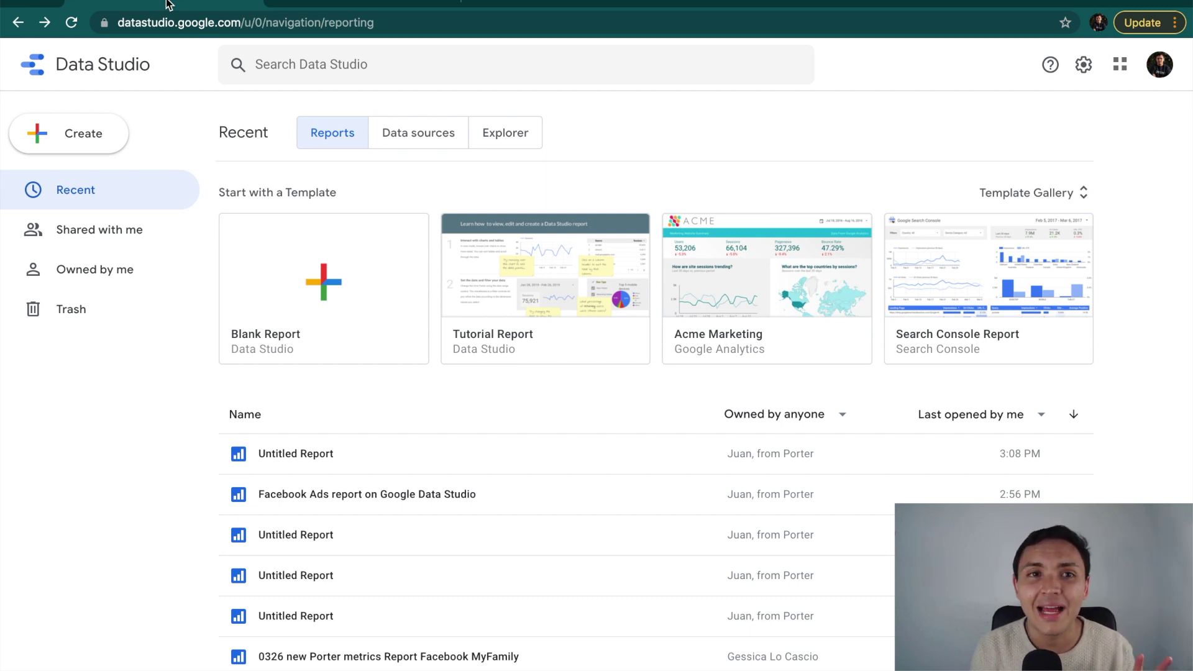
left_click(335, 5)
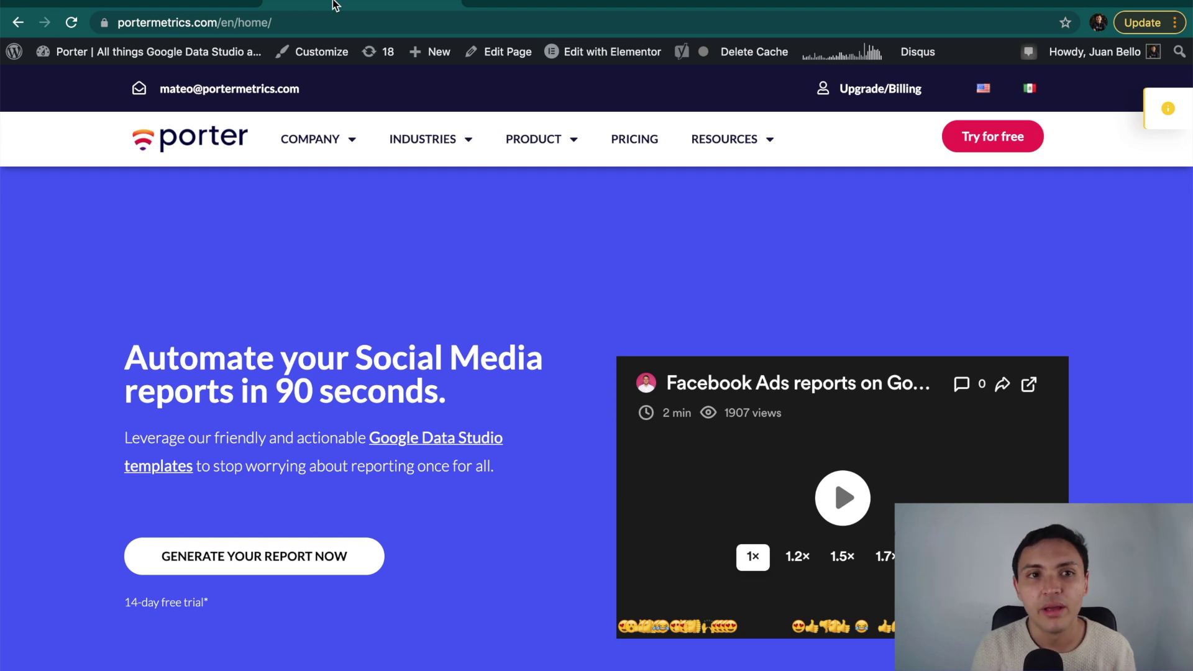
left_click(166, 3)
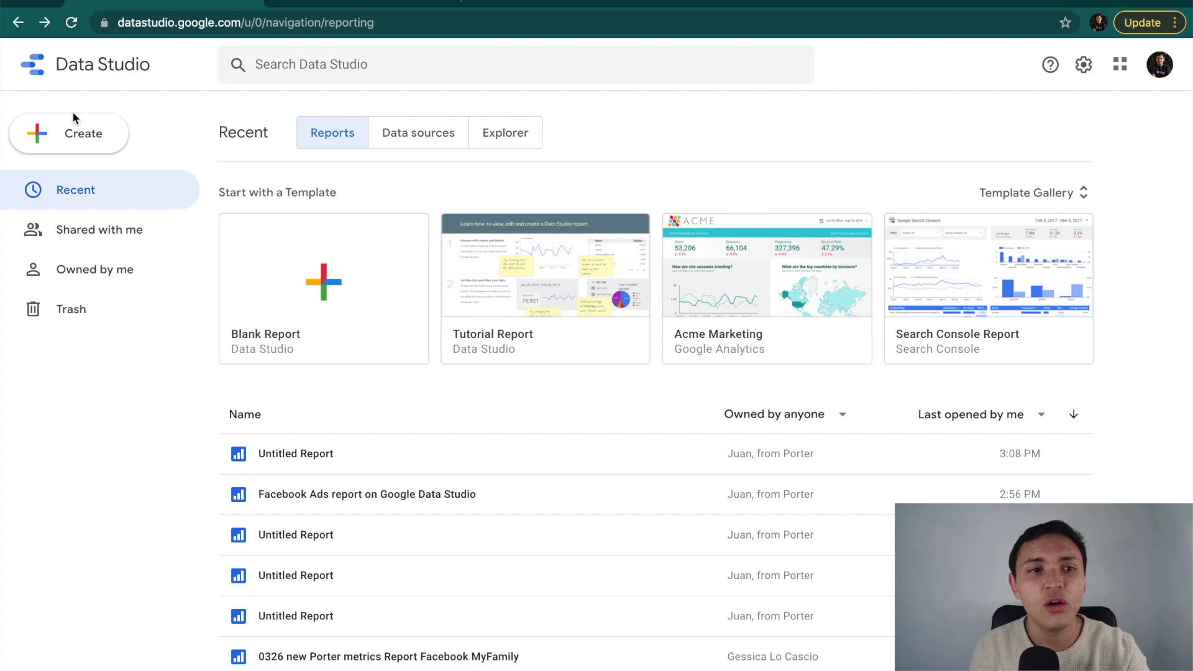
left_click(84, 144)
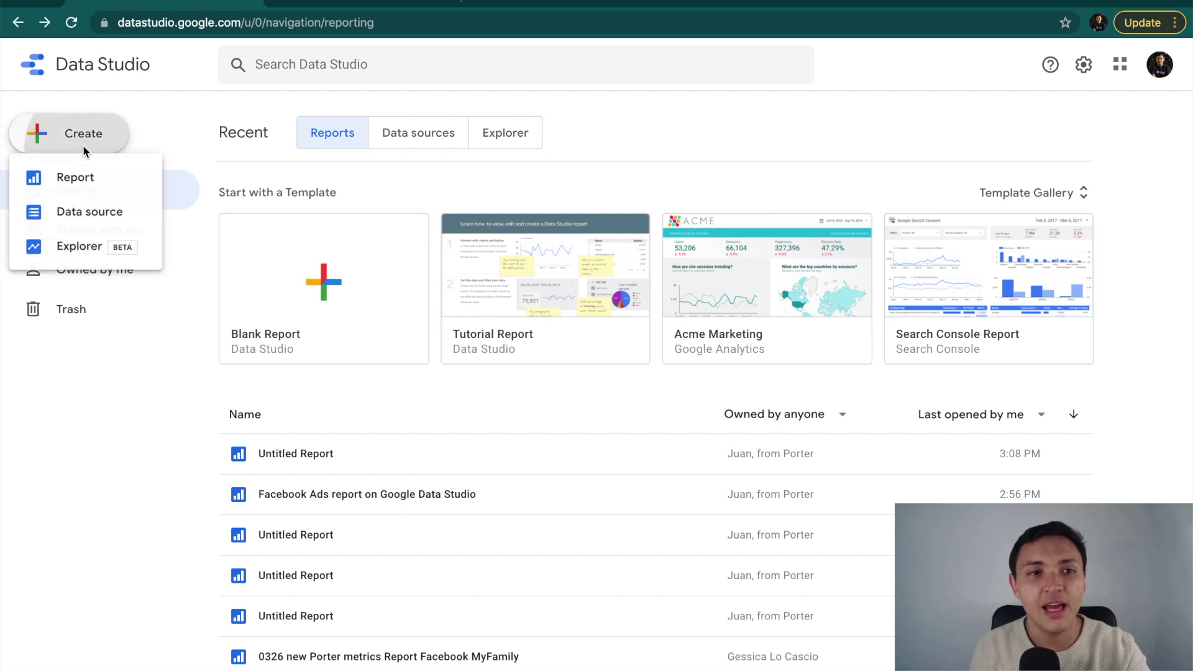
left_click(90, 178)
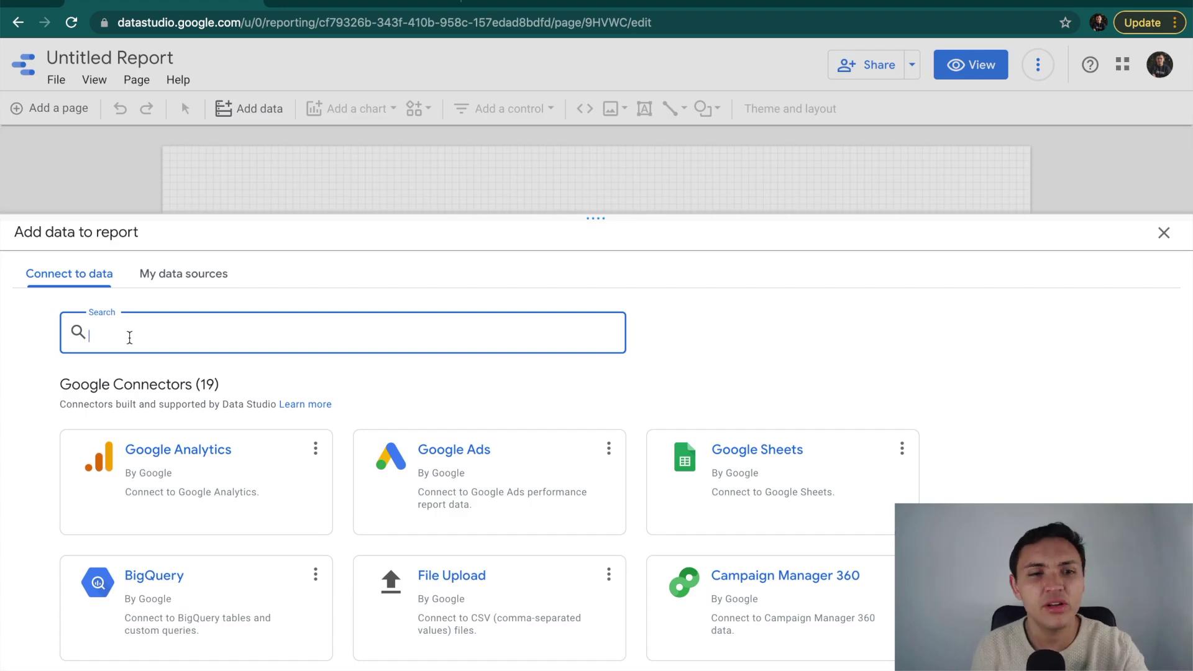
- Add the Facebook Insights connector, found by searching 'porter', and authorize it with Facebook
type("porter")
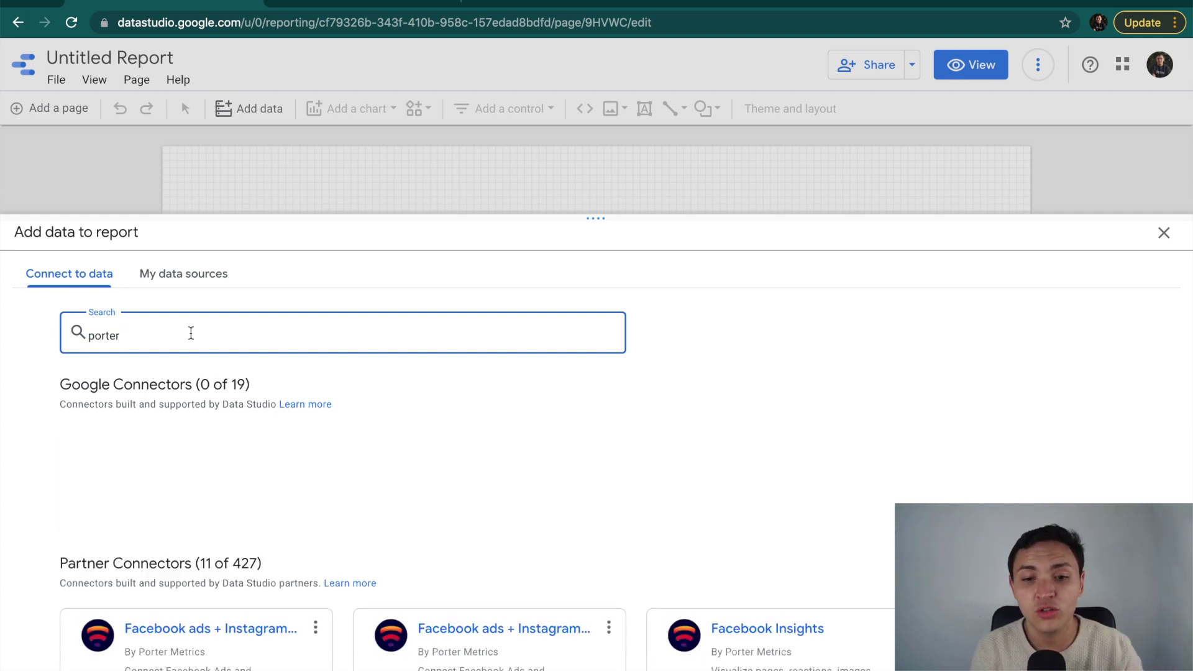
left_click(752, 642)
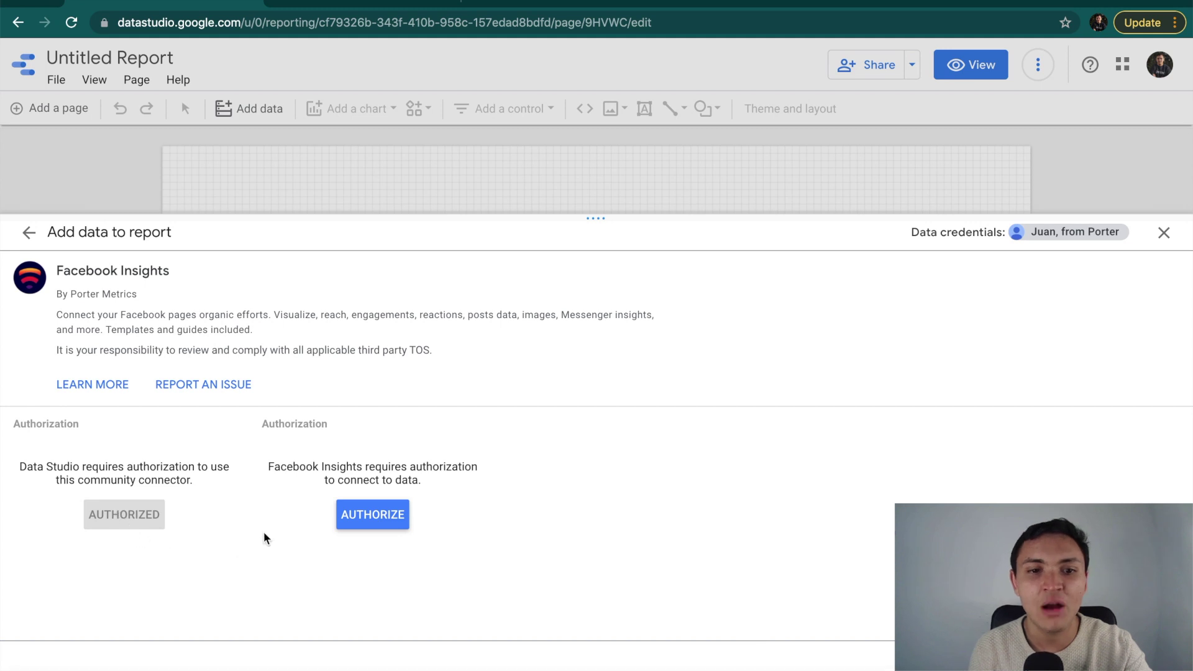
left_click(354, 526)
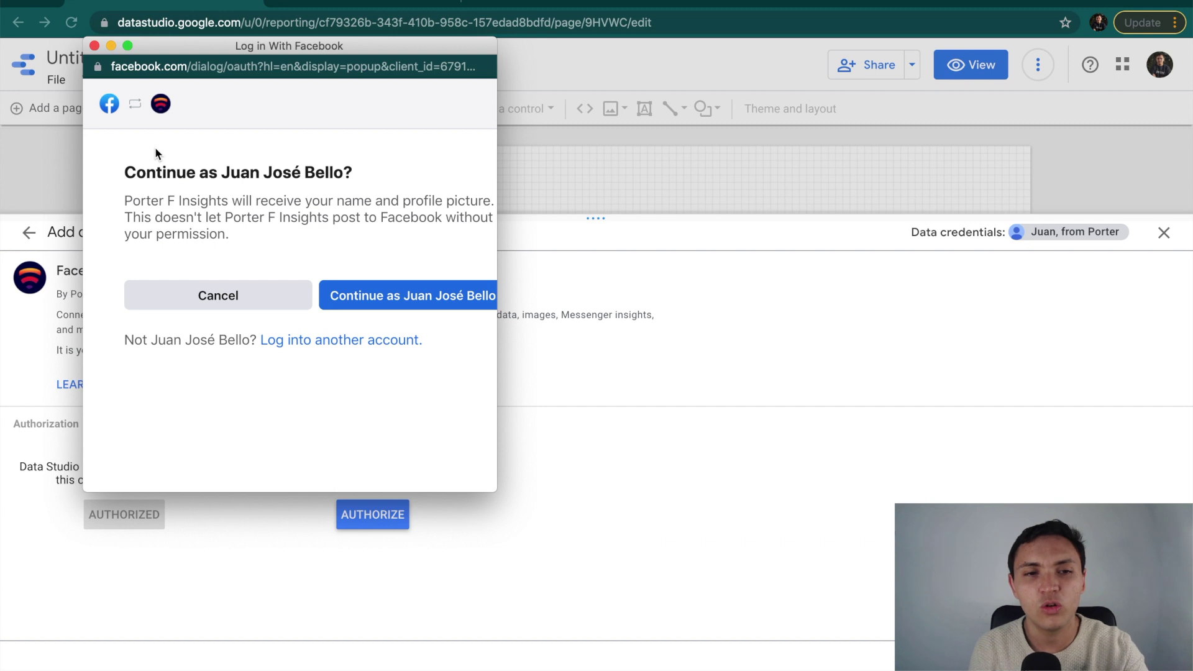
left_click(389, 304)
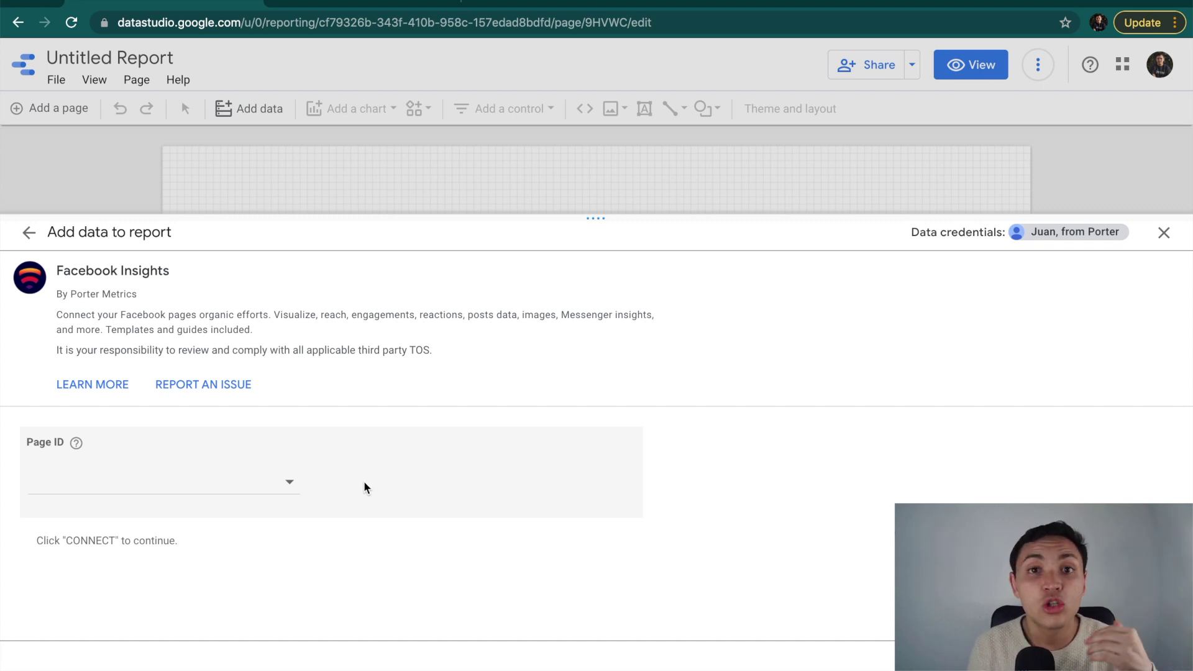
- Choose Porter Metrics as the connector's Facebook Page ID, found by searching 'por'
left_click(267, 487)
scroll(191, 564, "down", 1)
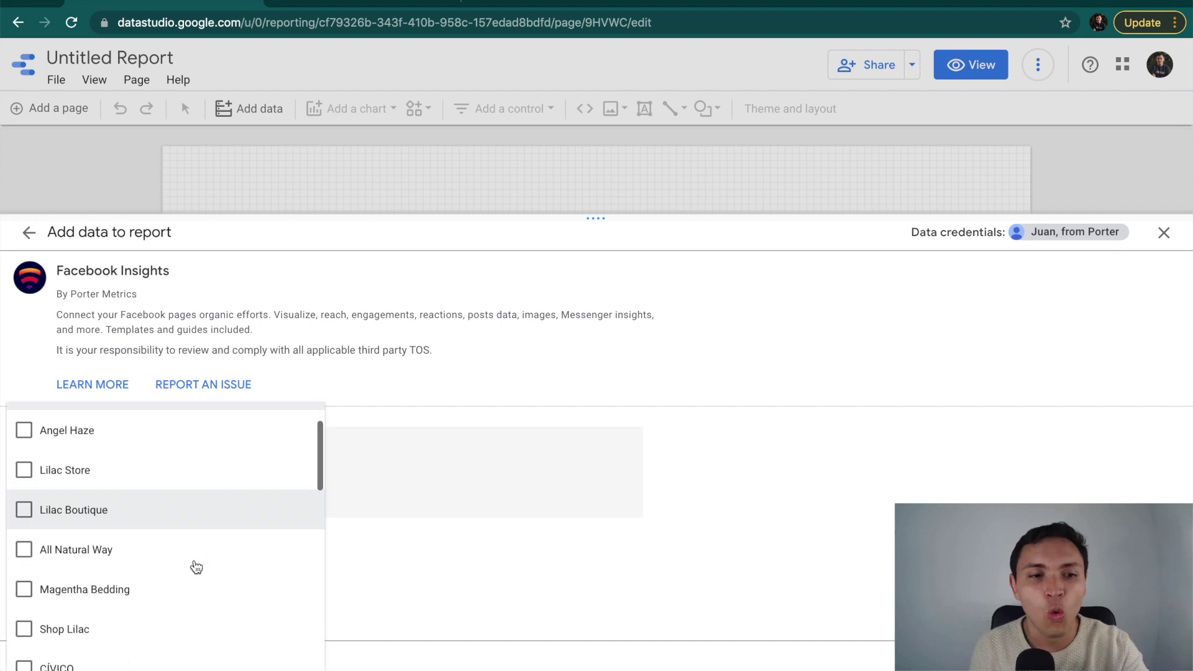
scroll(90, 611, "down", 2)
scroll(90, 612, "down", 7)
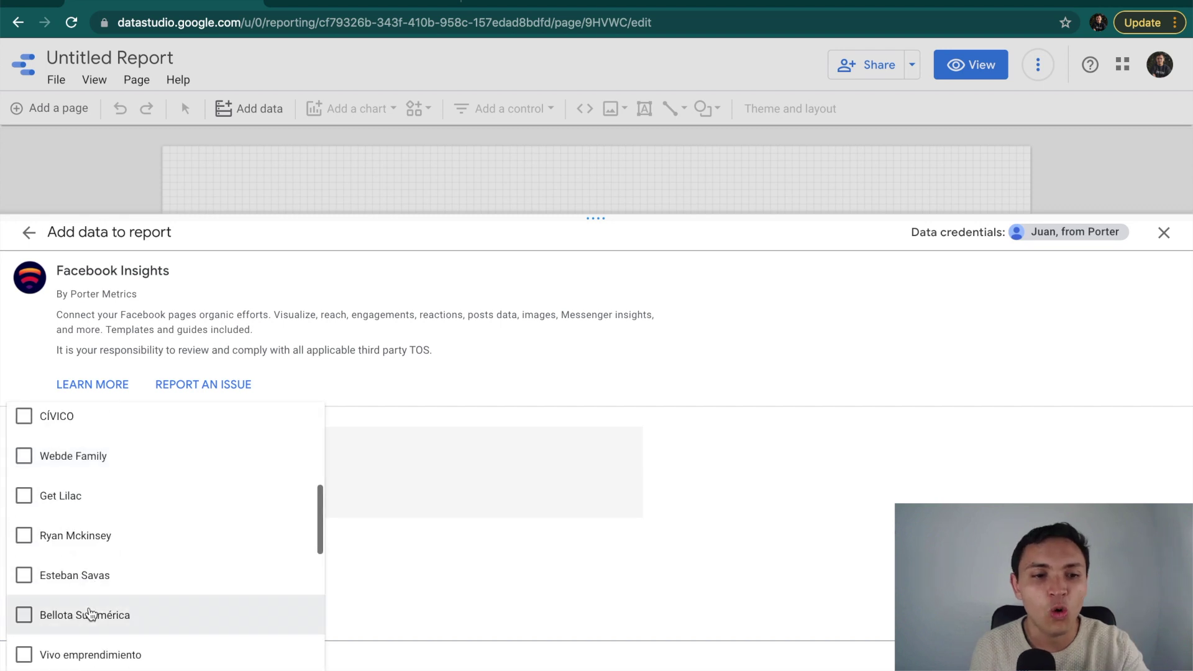
scroll(90, 613, "down", 5)
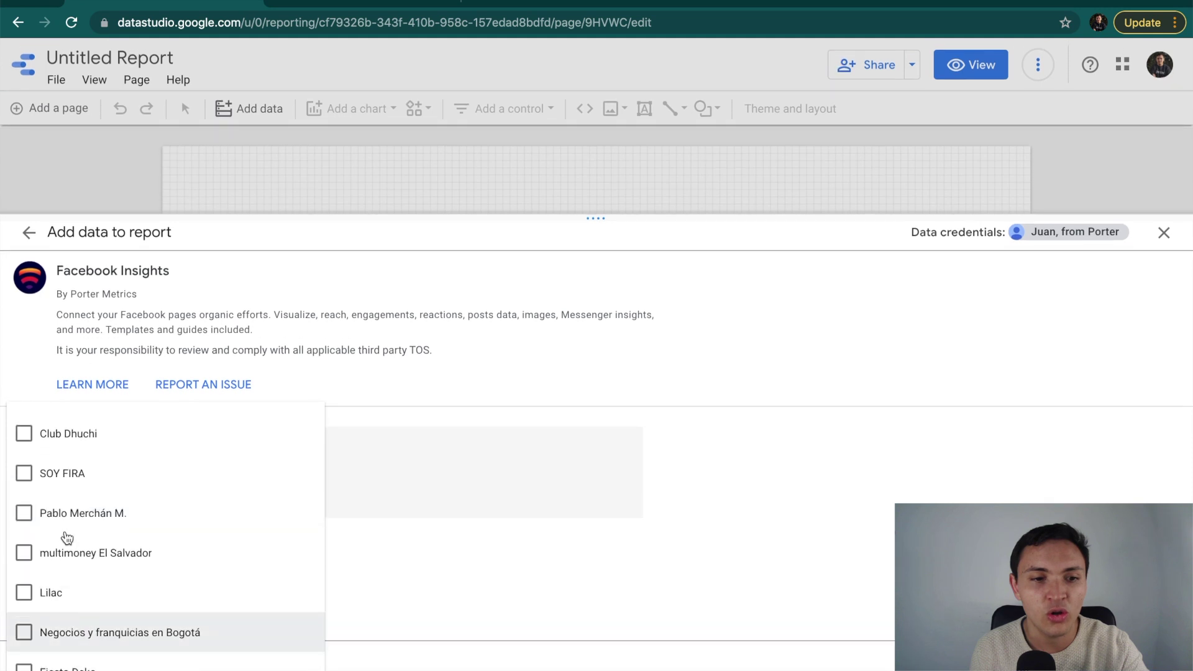
scroll(65, 535, "up", 12)
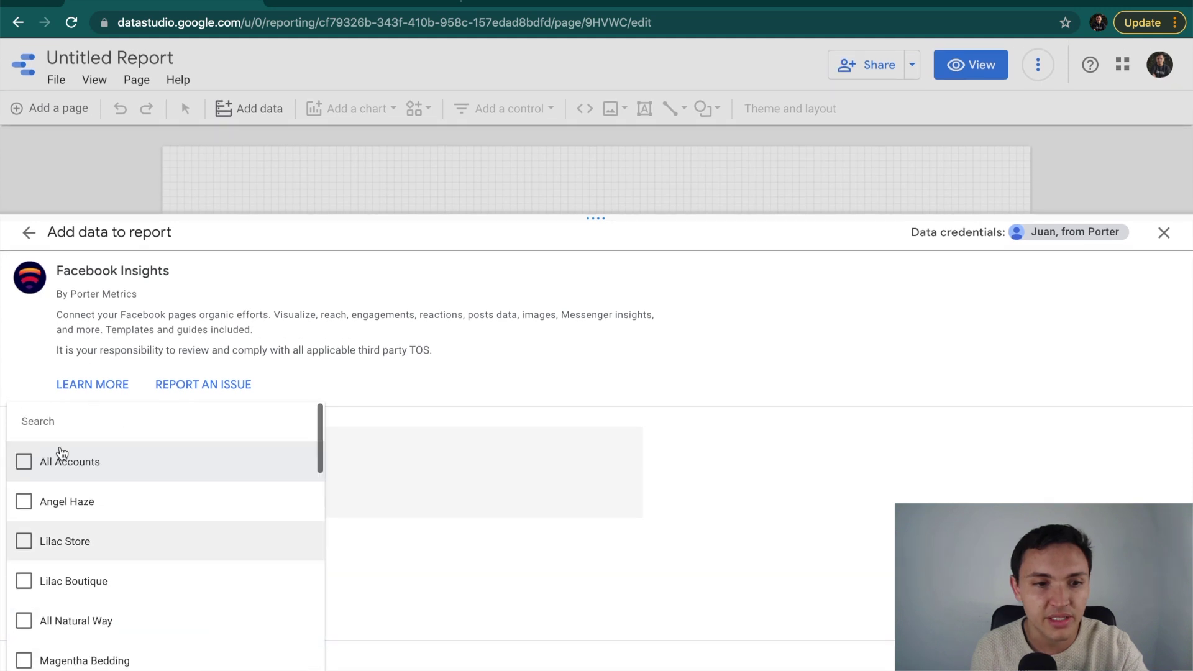
type("por")
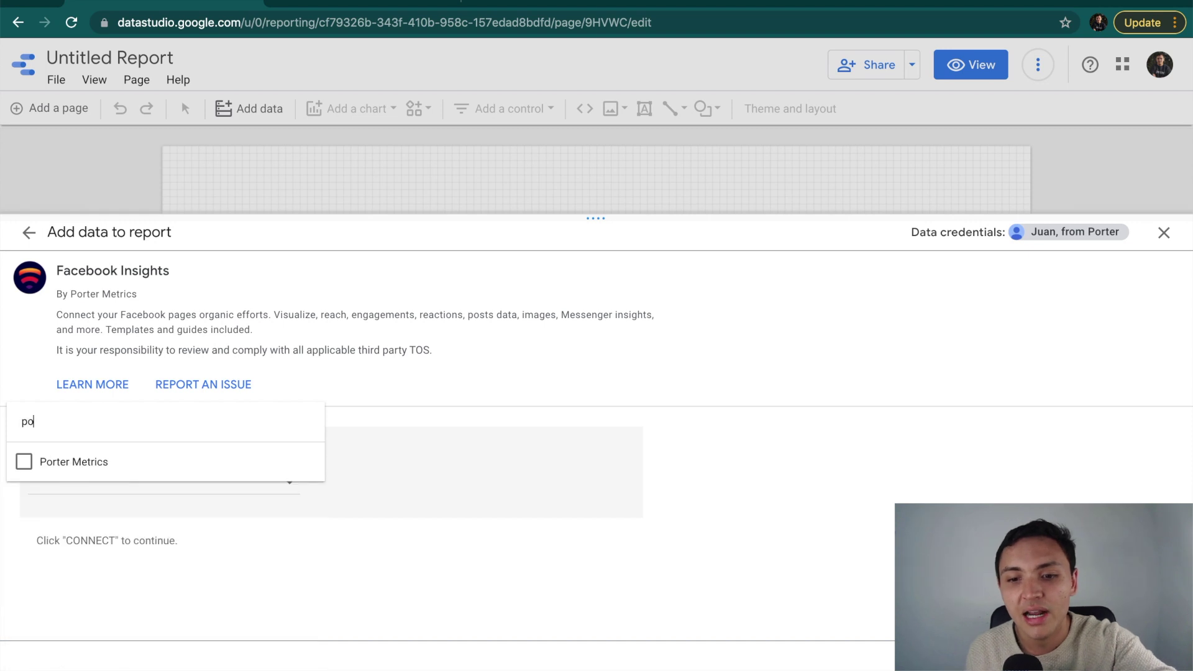
left_click(36, 465)
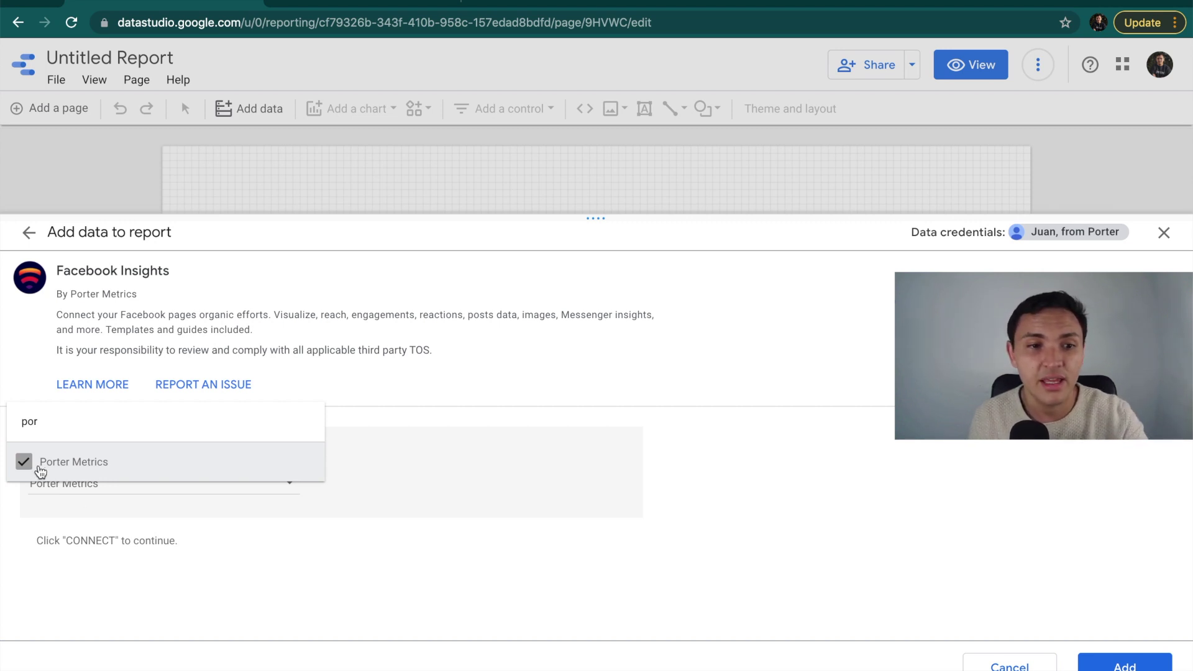
left_click(322, 562)
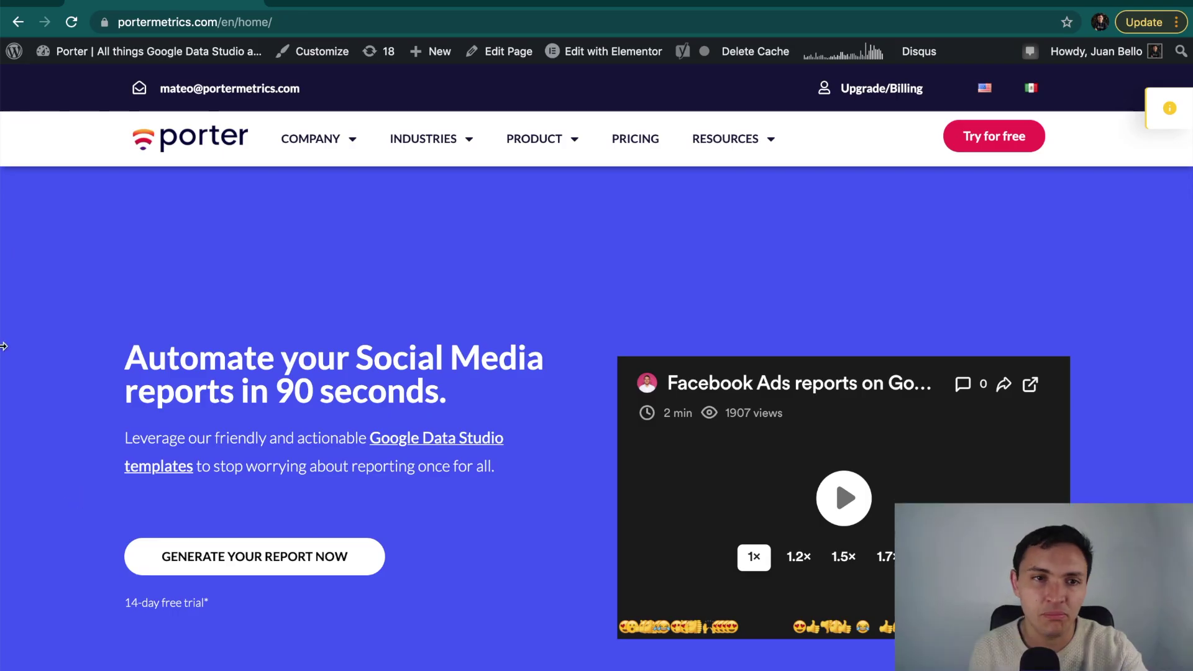
- Start Porter's free trial and choose Facebook Insights as the app to report on
left_click(1007, 136)
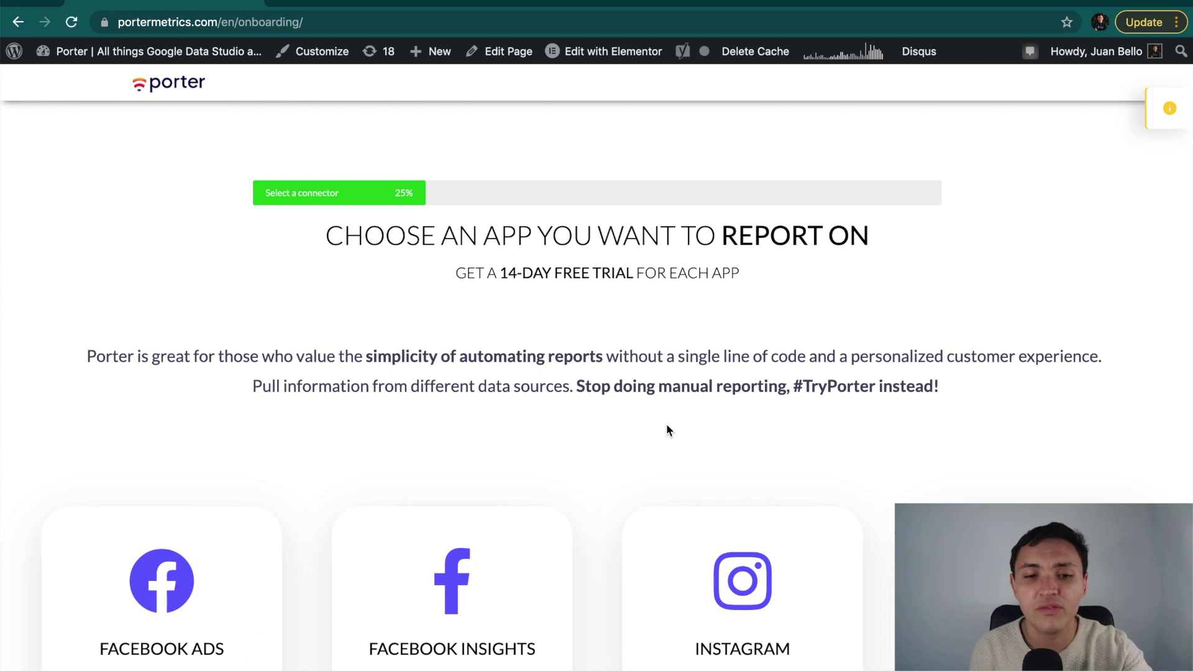
left_click(453, 582)
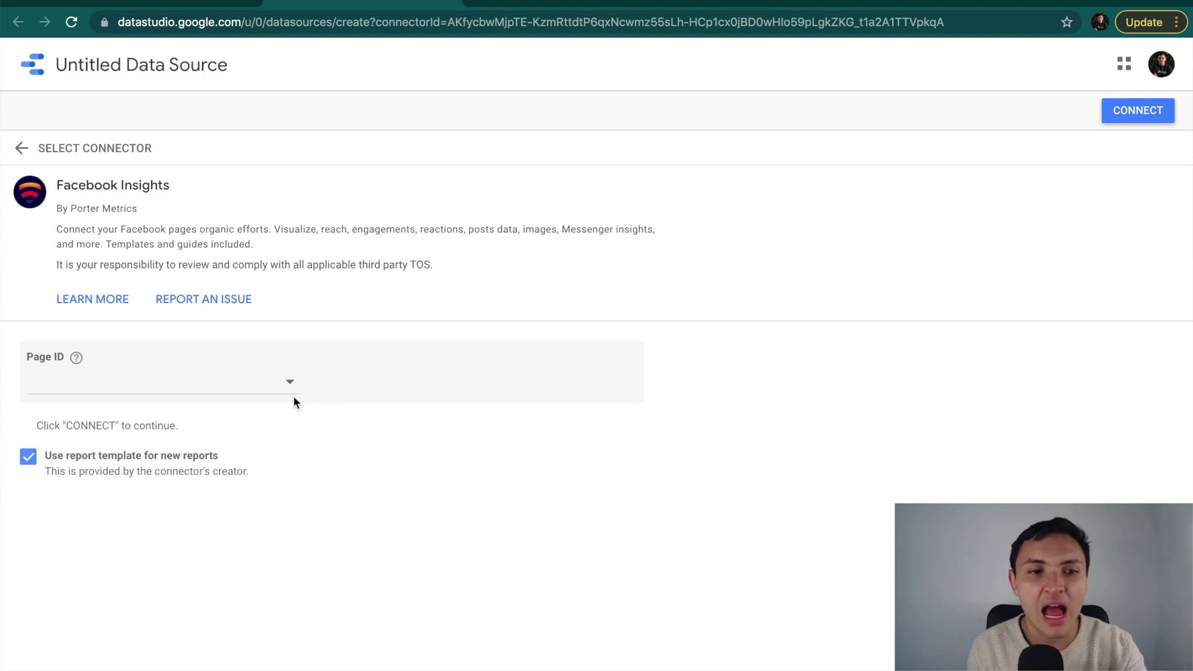
- Connect the data source with Page ID Porter Metrics and create a report from it
left_click(248, 389)
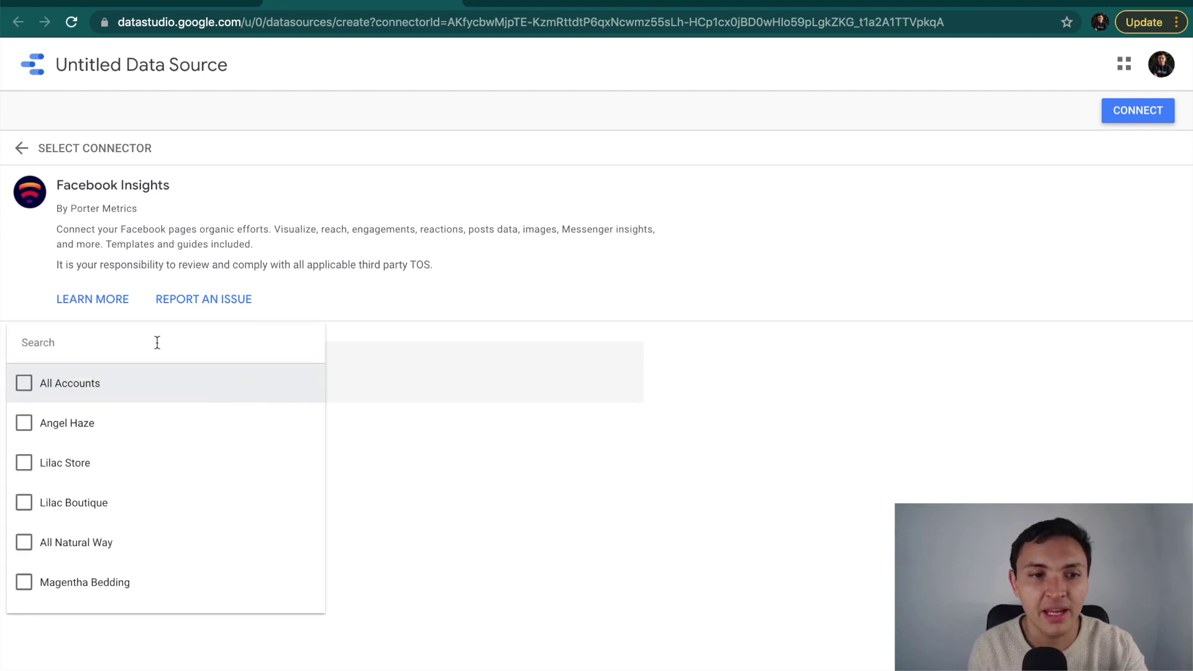
type("por")
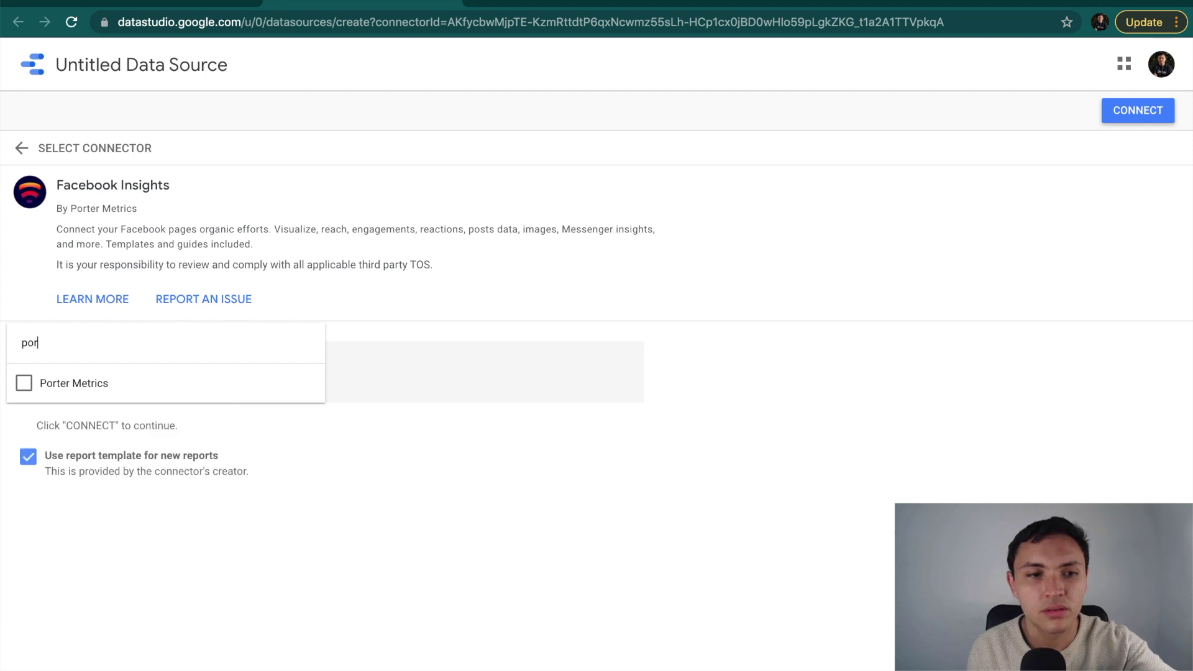
left_click(24, 384)
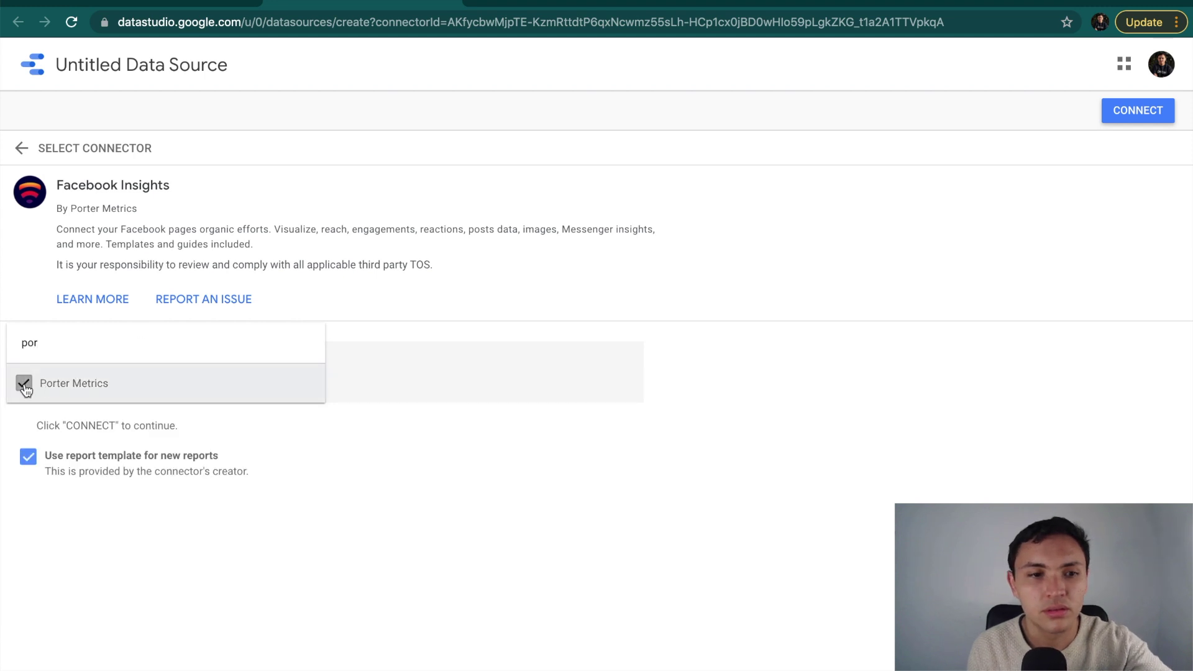
left_click(339, 558)
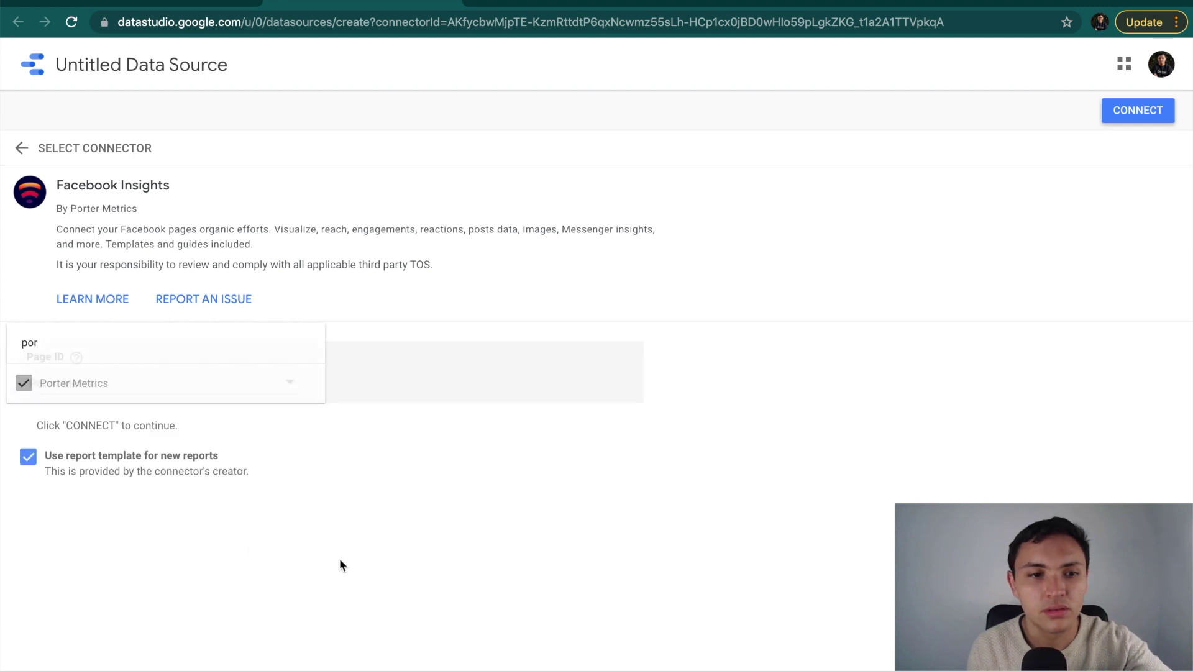
left_click(1143, 119)
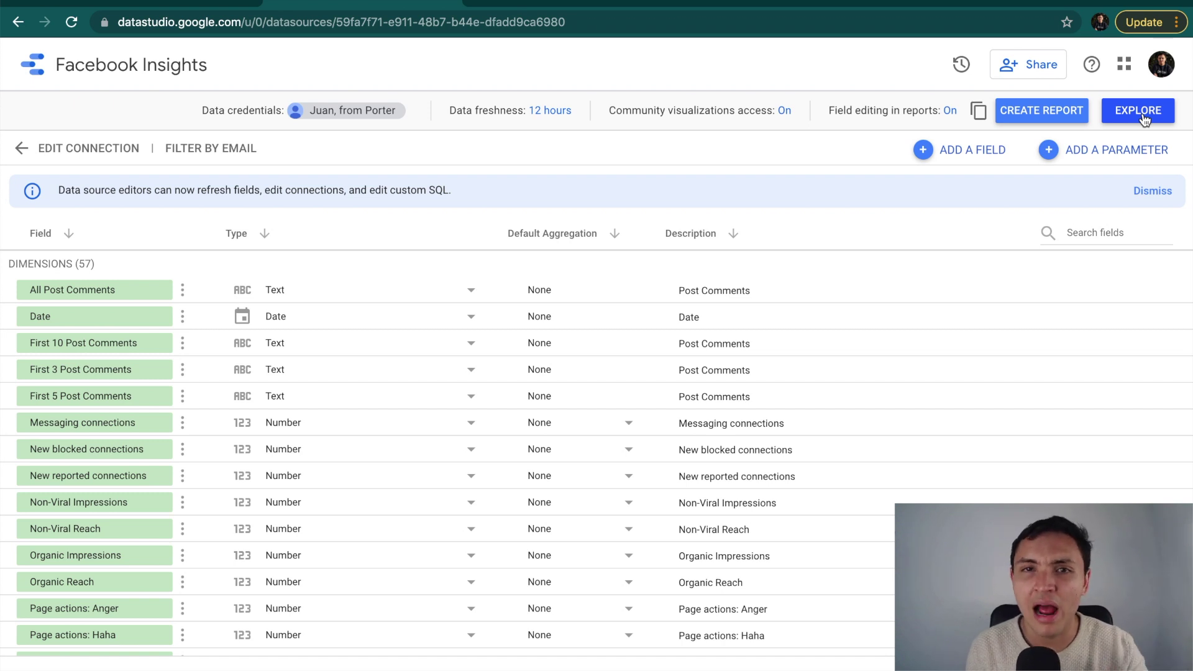
left_click(1041, 113)
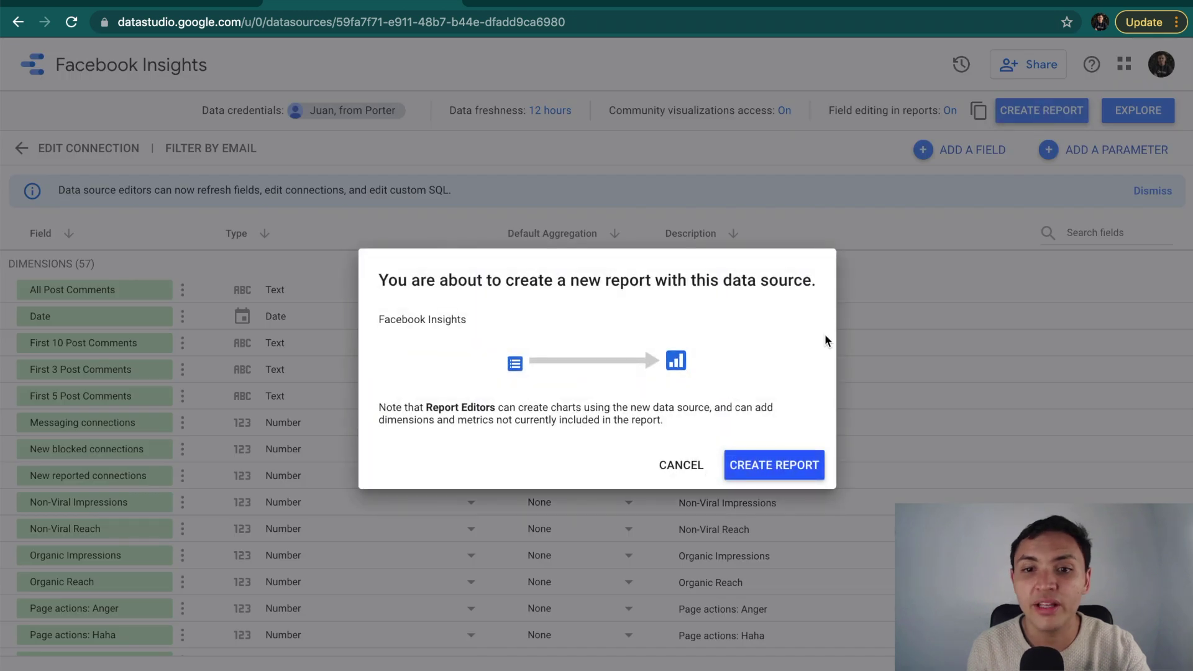
left_click(783, 463)
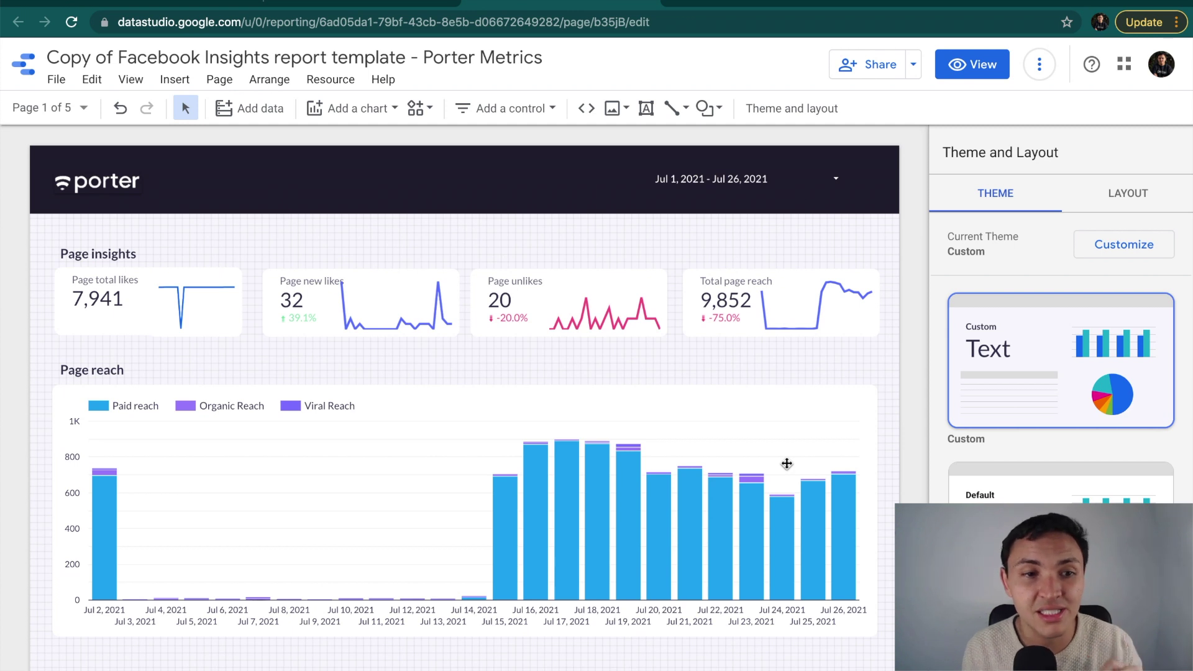
- Preview the template report in view mode and navigate to its Posts page
scroll(520, 463, "down", 2)
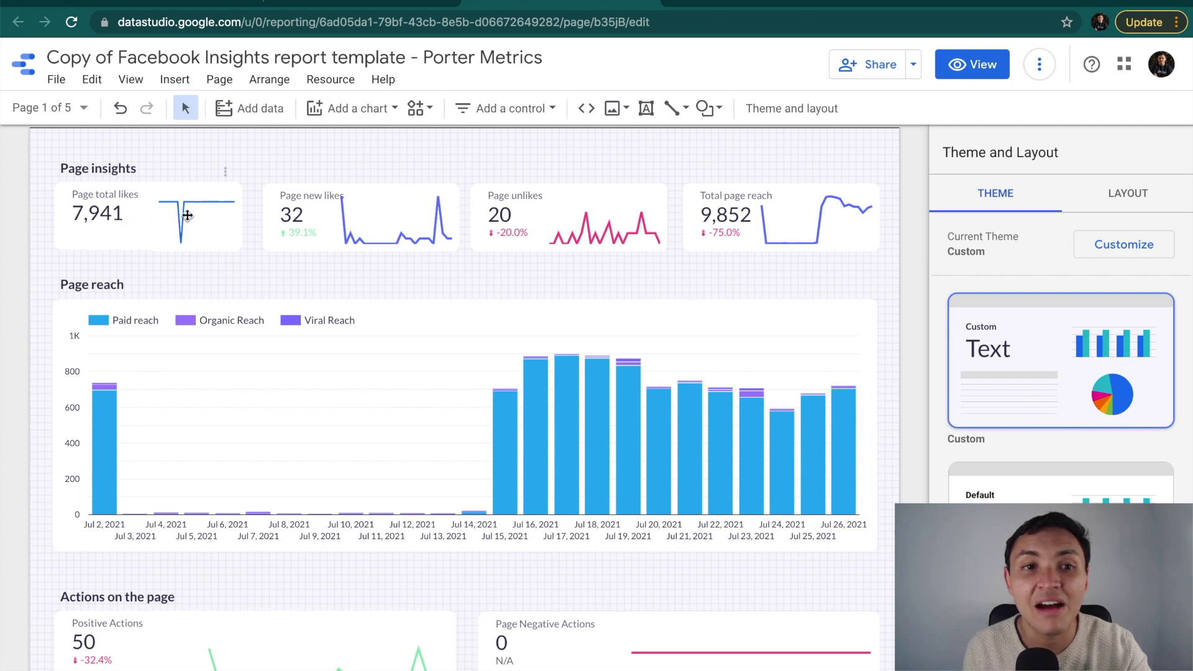
left_click(969, 65)
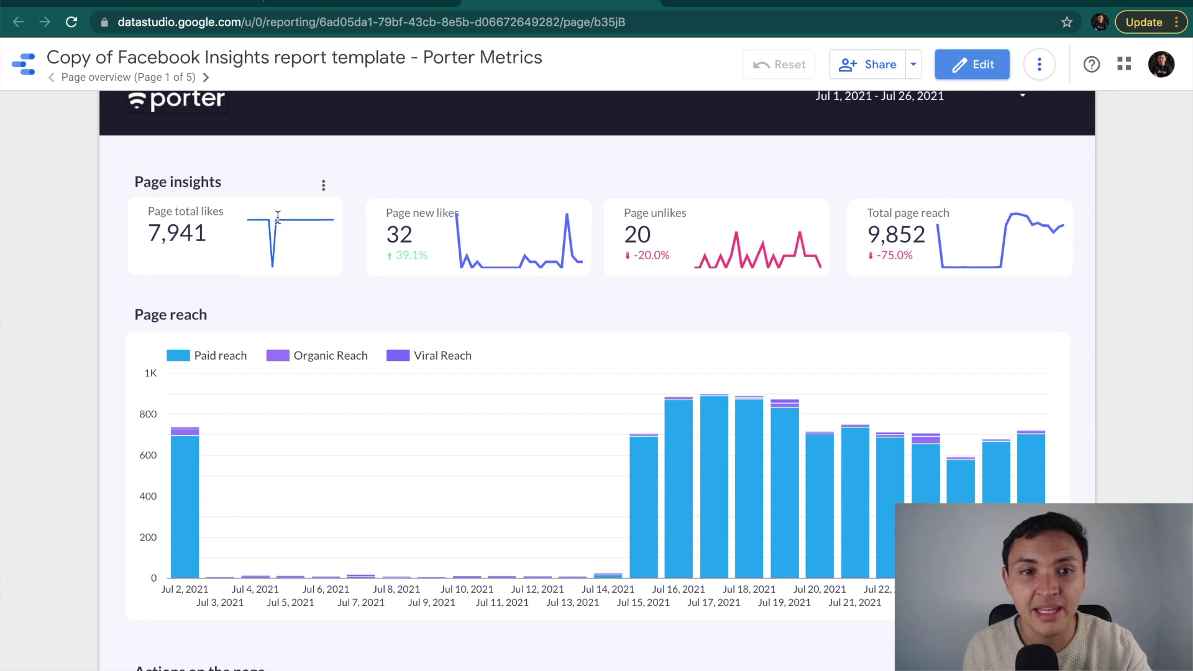
mouse_move(282, 221)
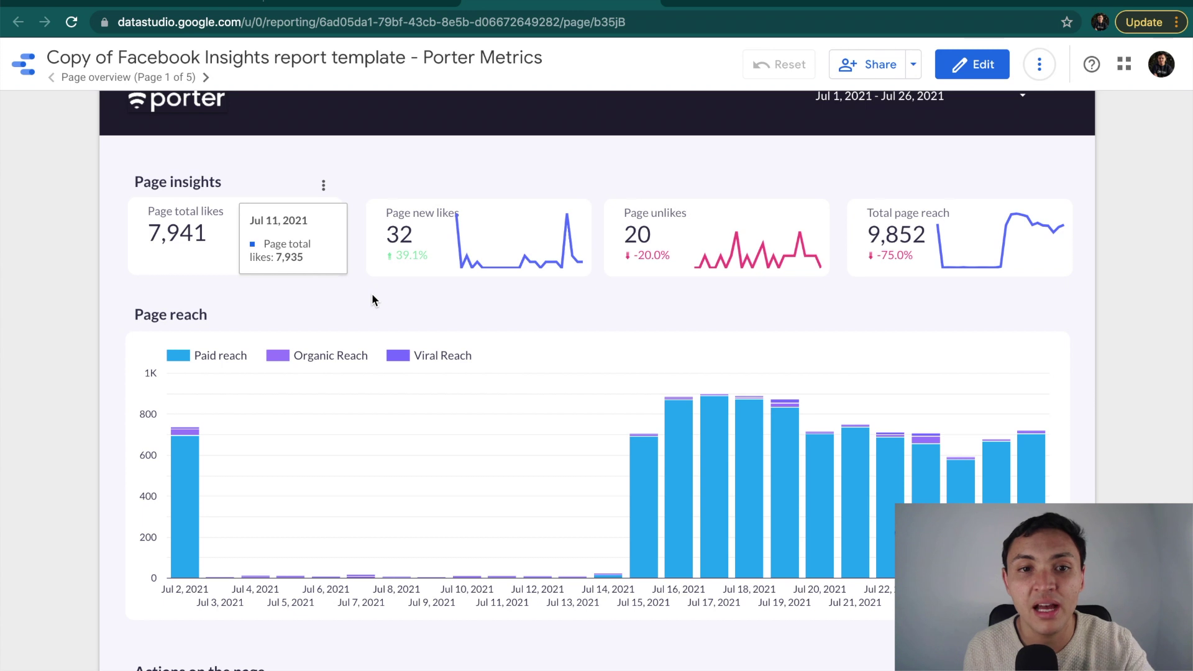
scroll(372, 300, "down", 3)
mouse_move(562, 516)
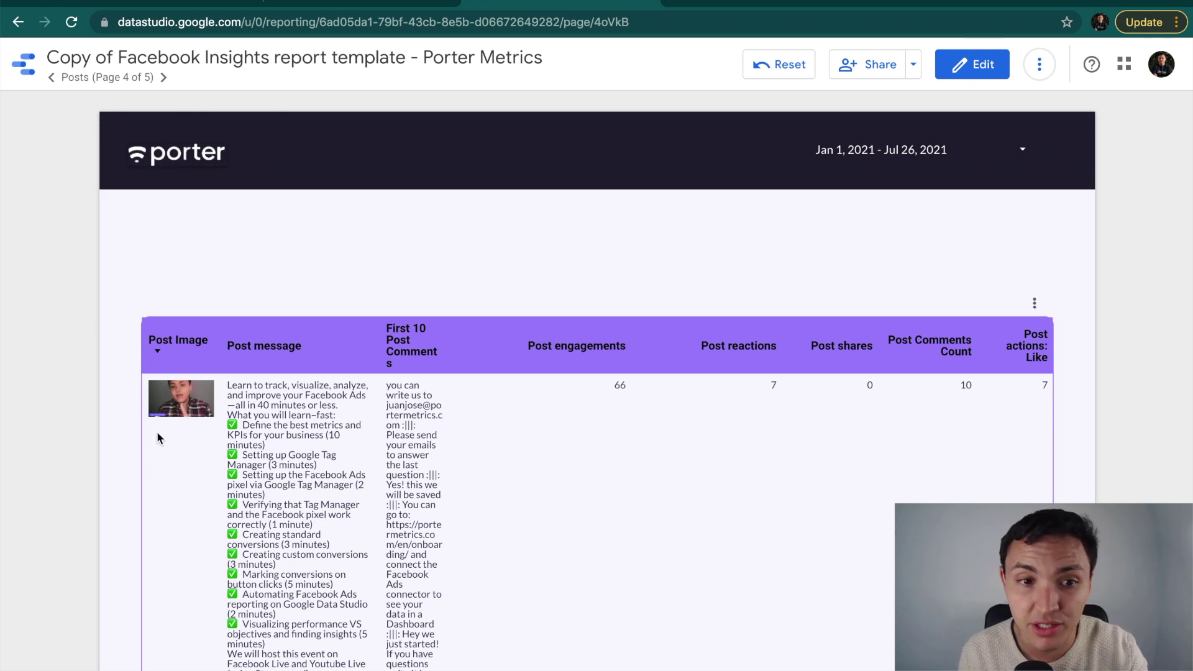
- Browse the Posts table, then add a blank sixth page and return to edit mode
scroll(238, 436, "down", 1)
scroll(237, 435, "up", 1)
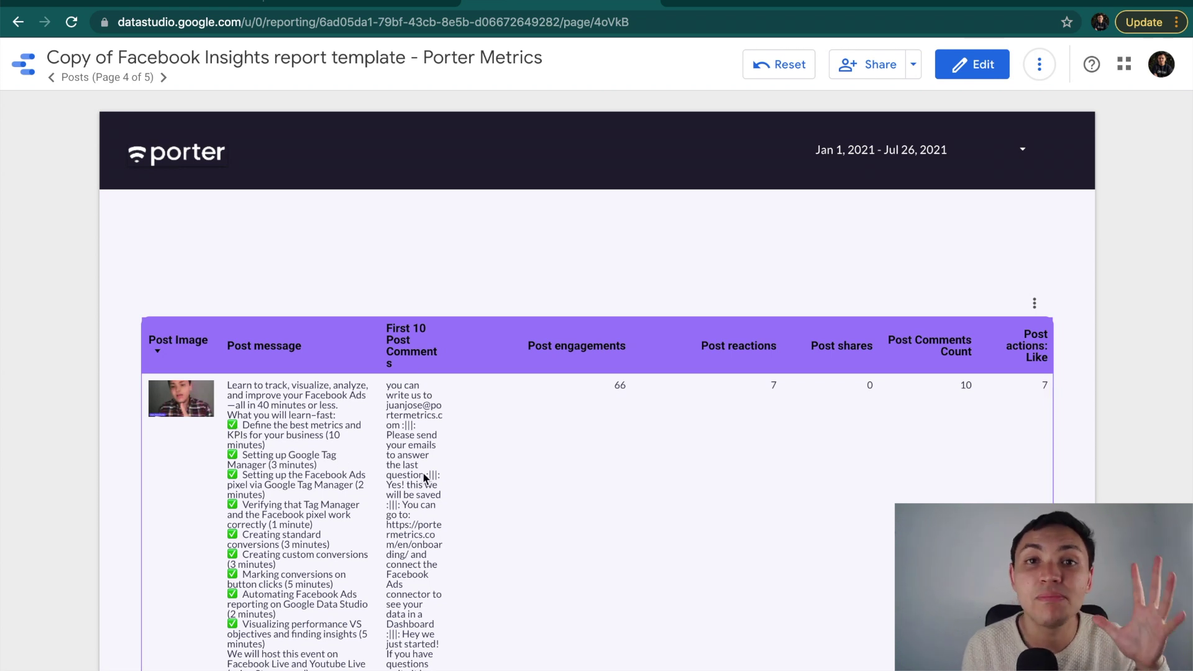
mouse_move(425, 478)
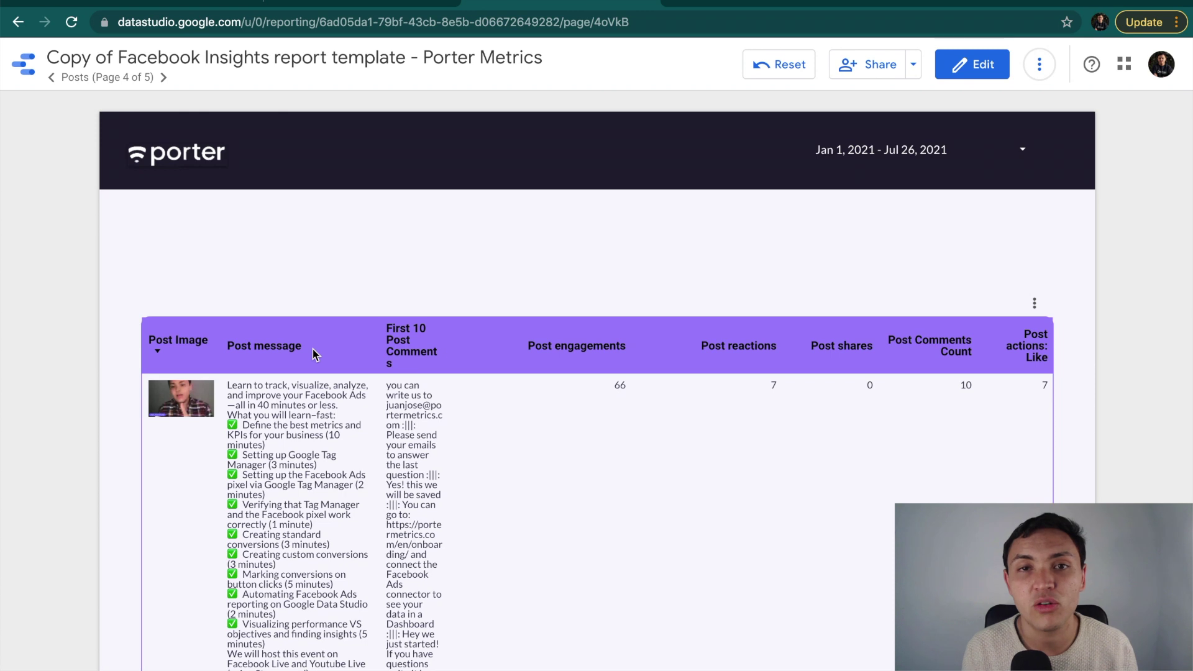
scroll(313, 354, "down", 1)
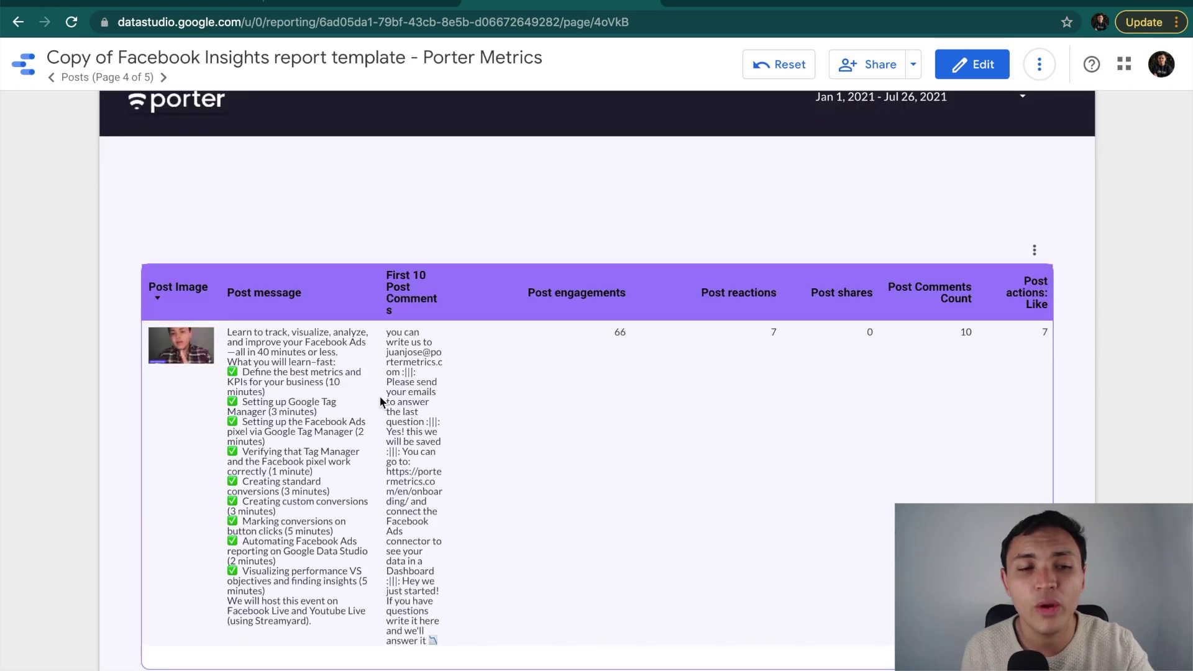
scroll(402, 487, "down", 5)
scroll(402, 486, "down", 10)
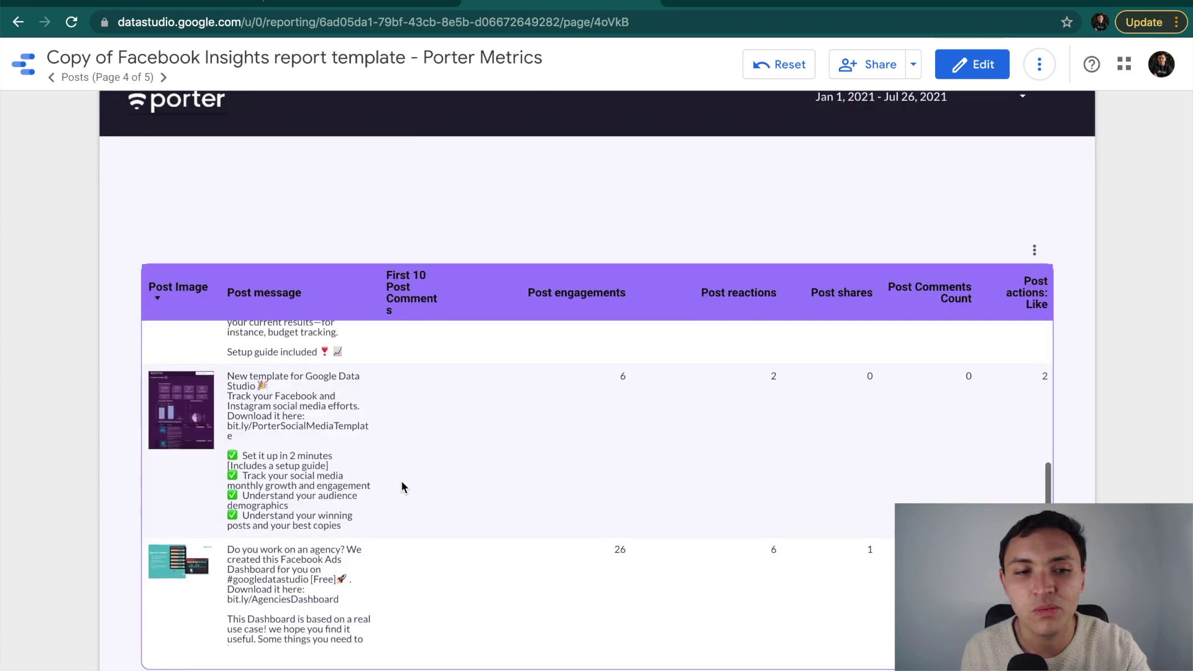
scroll(176, 293, "up", 2)
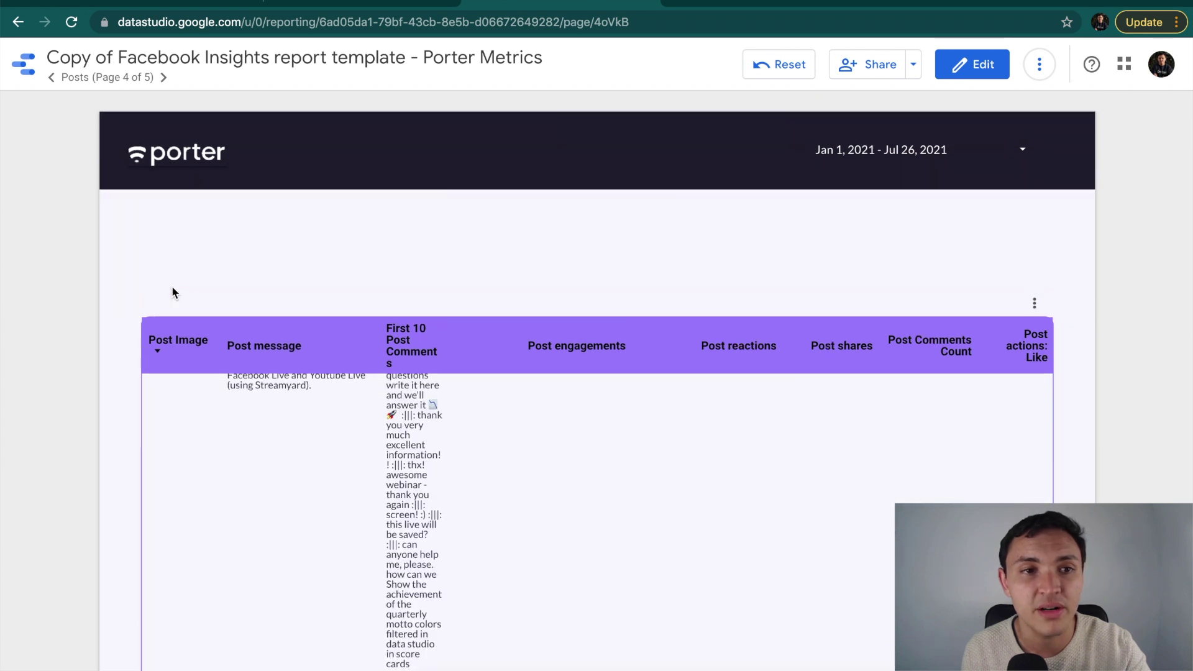
left_click(120, 77)
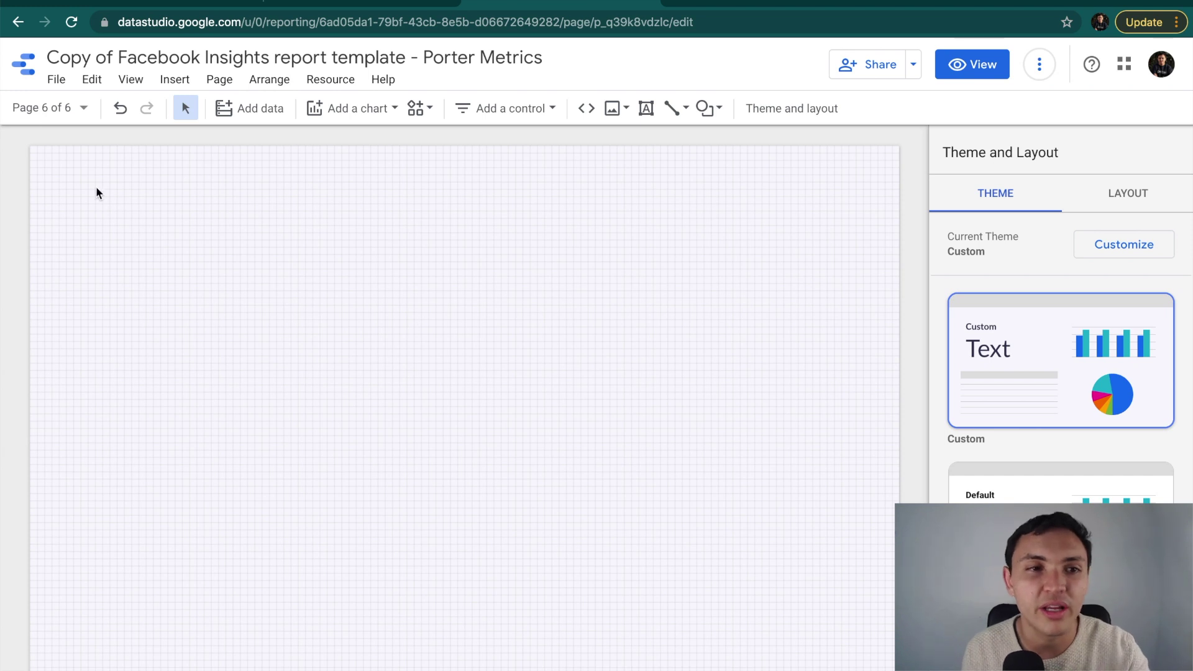
- Make the Page overview's porter header band and date range report-level
left_click(26, 116)
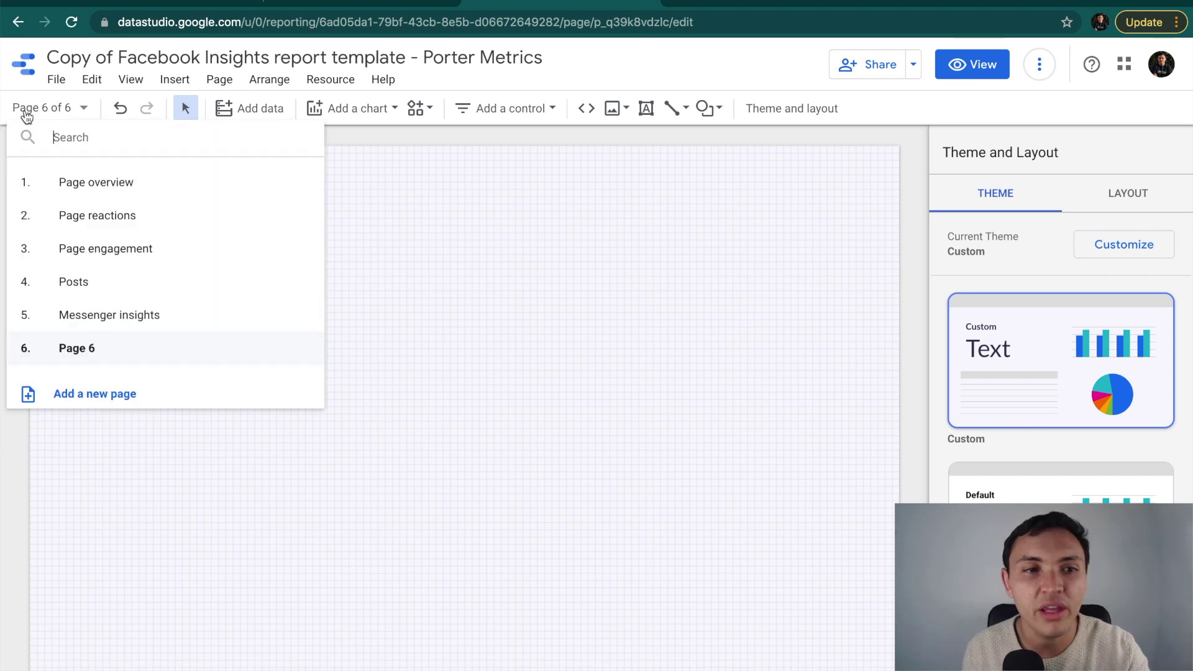
left_click(79, 186)
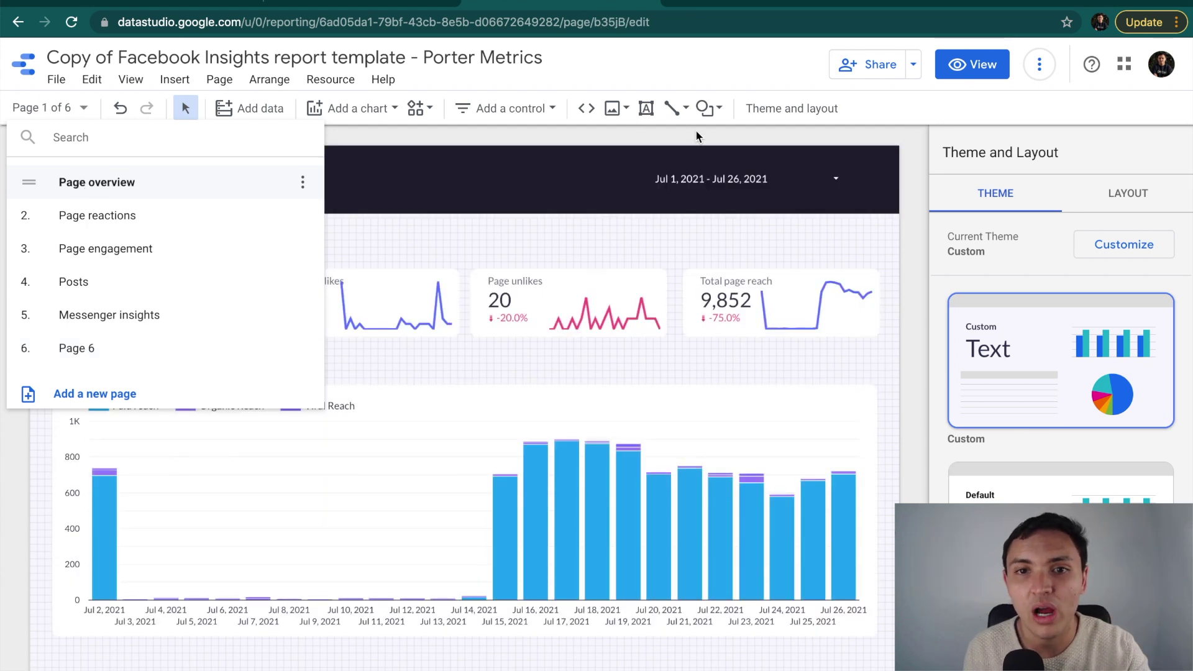
left_click(885, 129)
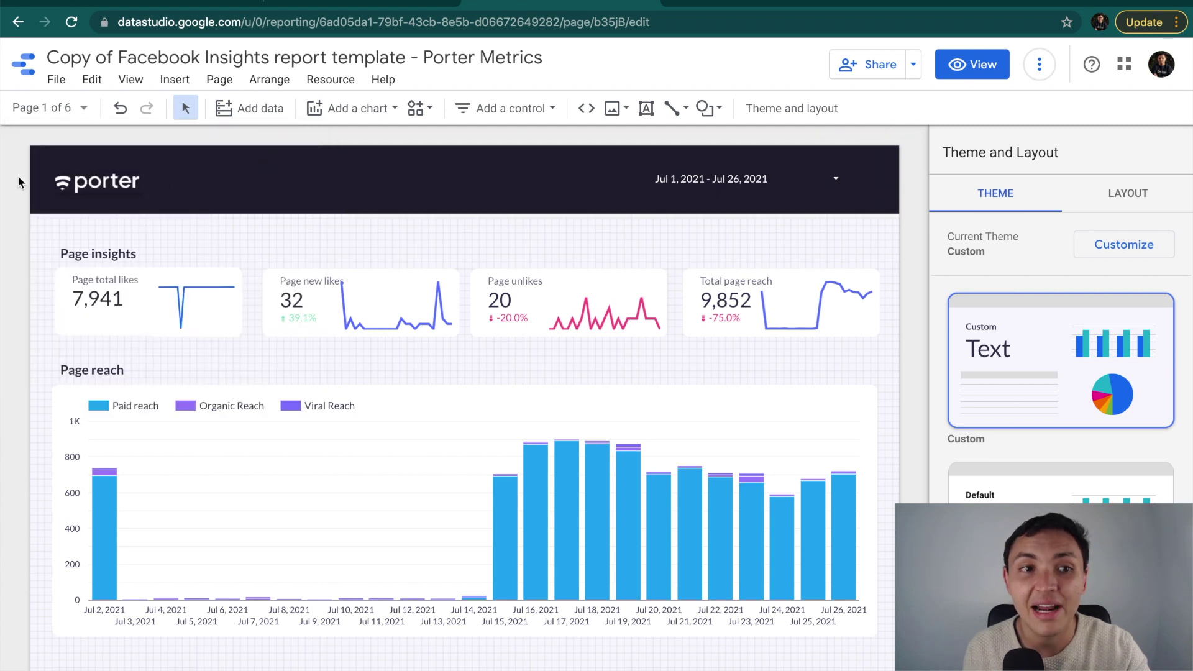
left_click_drag(13, 142, 823, 208)
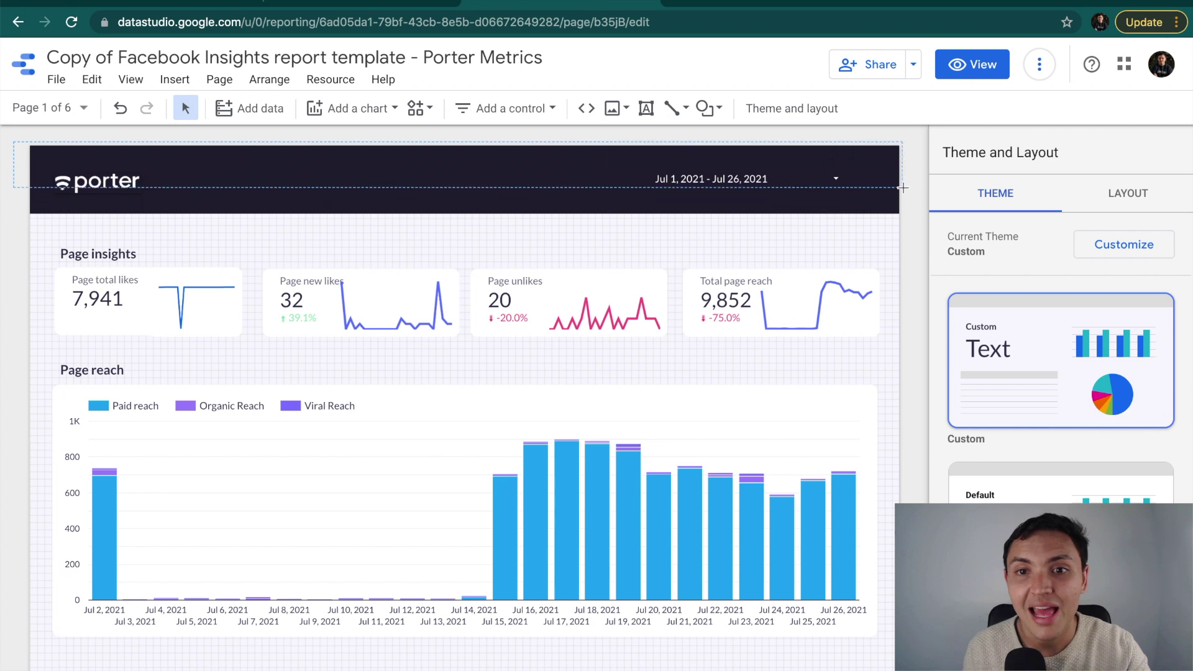
right_click(490, 178)
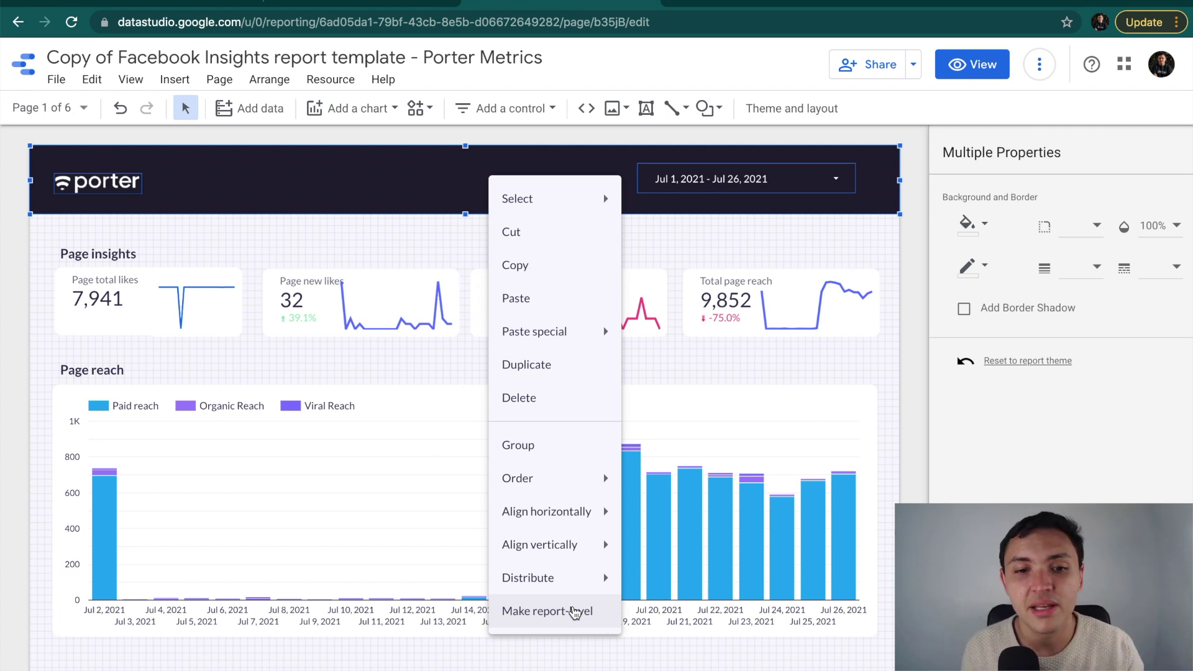
left_click(574, 612)
- Return to the new Page 6 to start adding charts
left_click(55, 110)
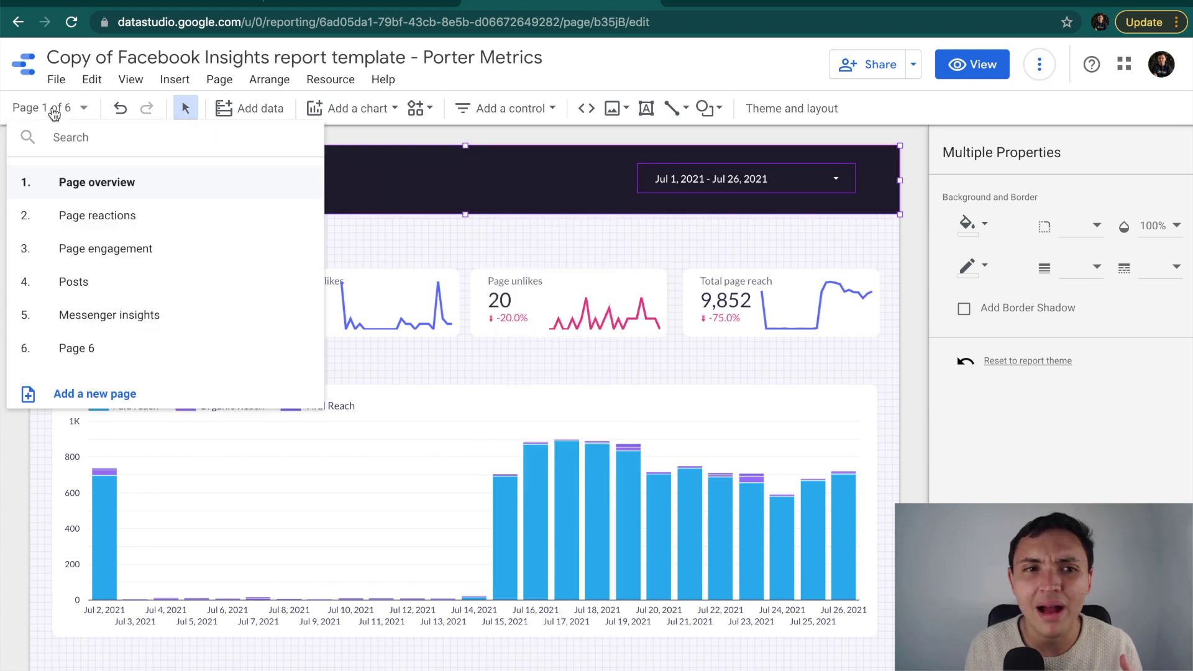
left_click(95, 349)
left_click(453, 445)
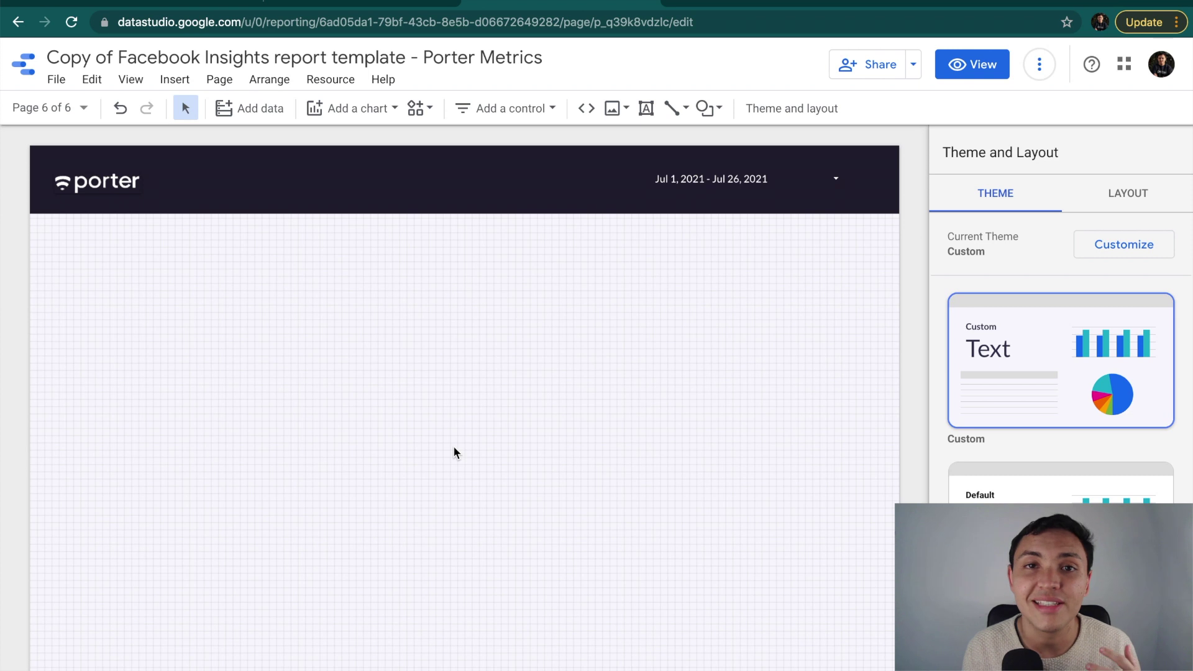
left_click(175, 80)
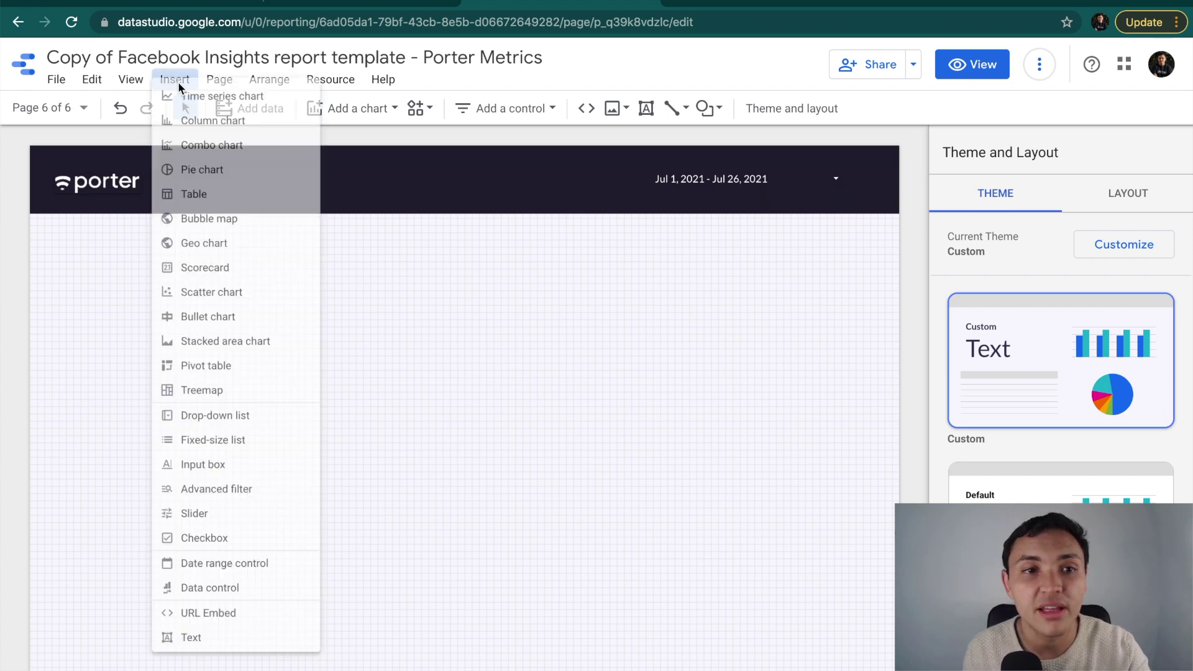
left_click(205, 177)
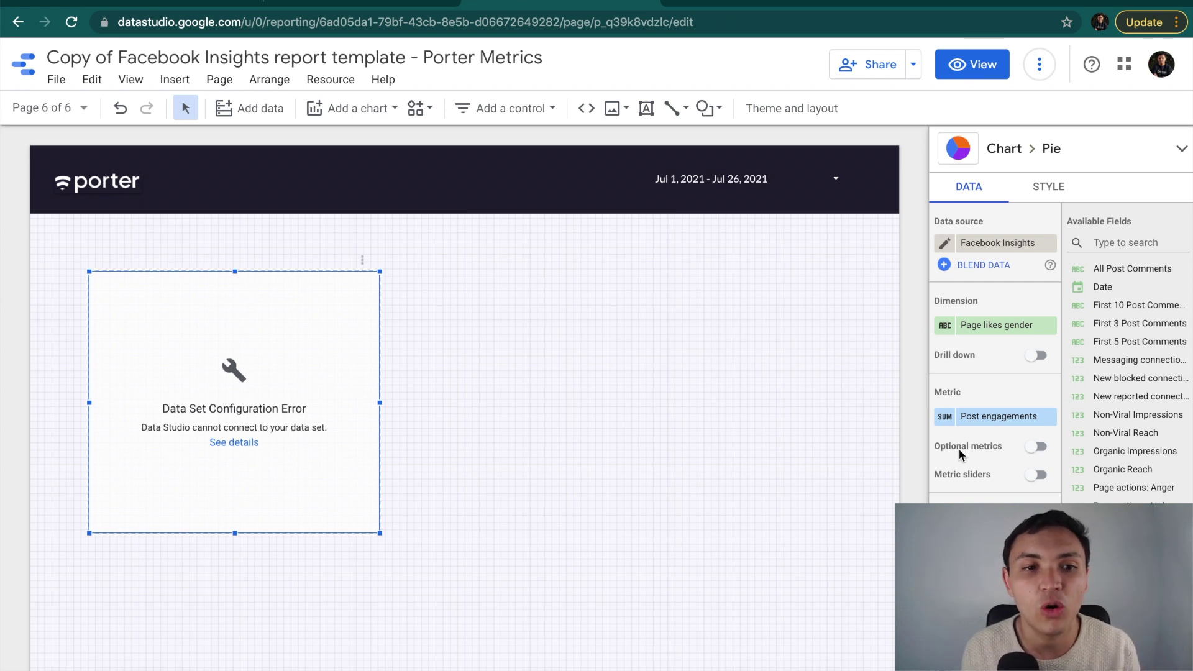
left_click(240, 443)
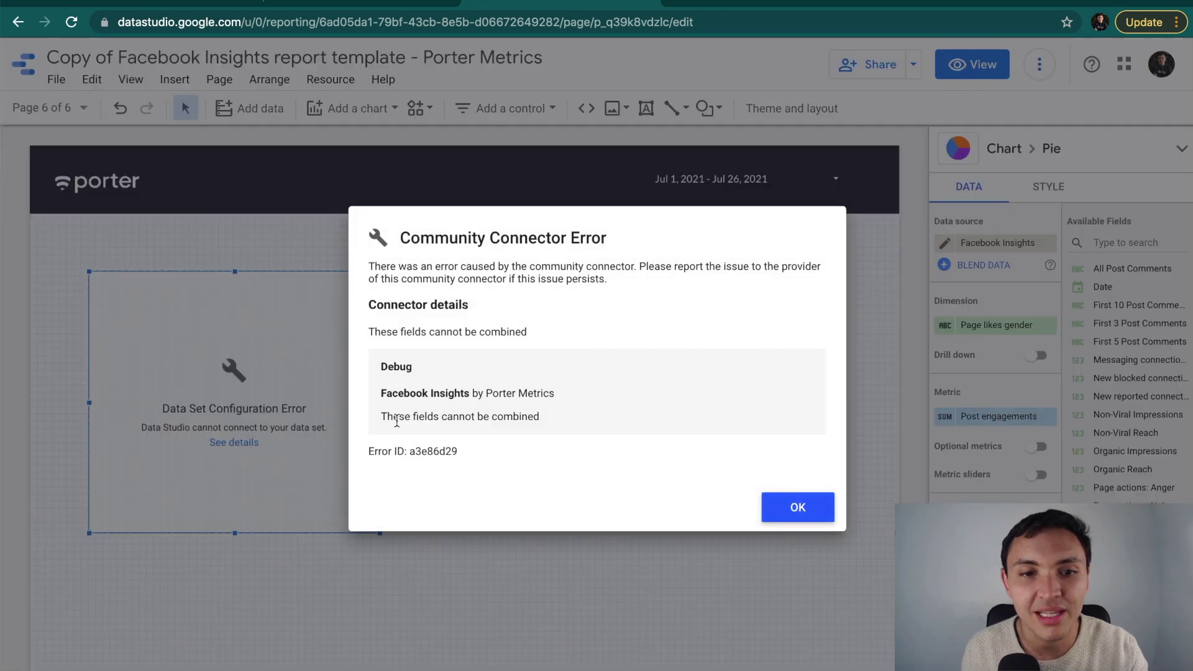
left_click(807, 506)
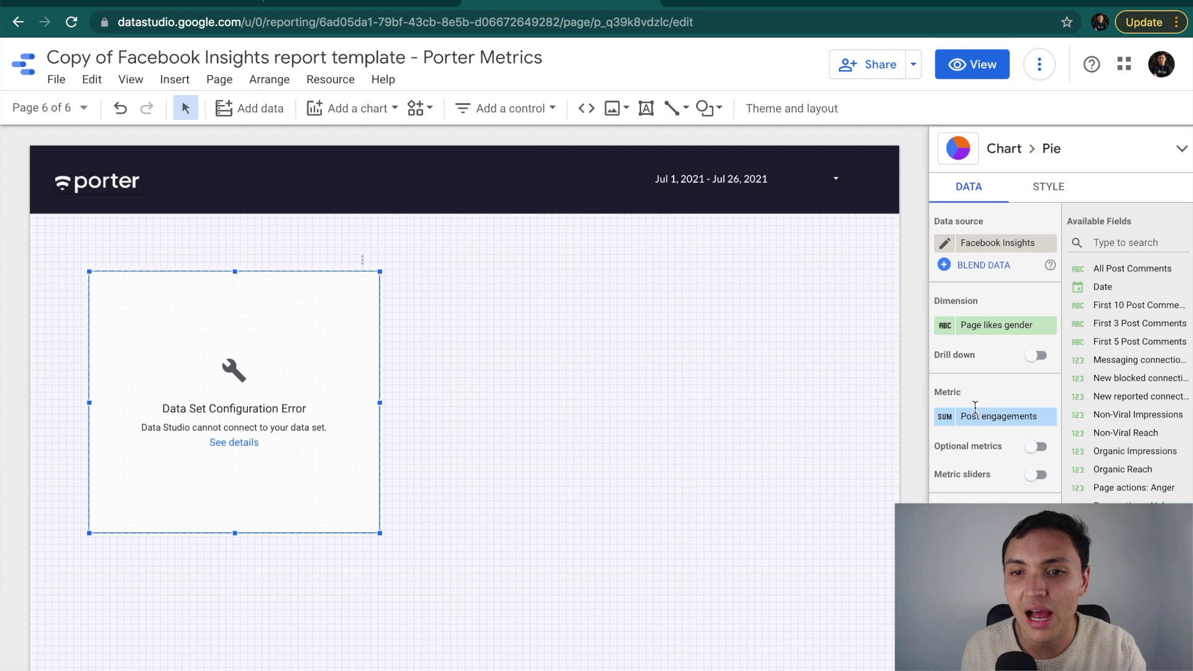
left_click(975, 413)
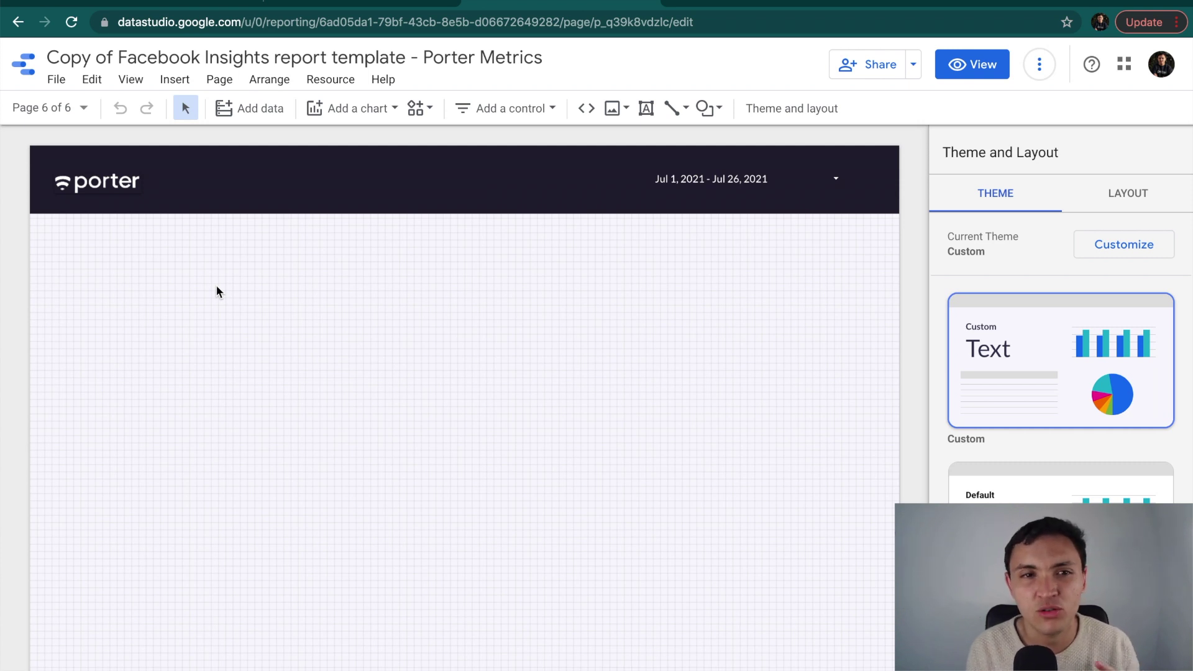
left_click(170, 81)
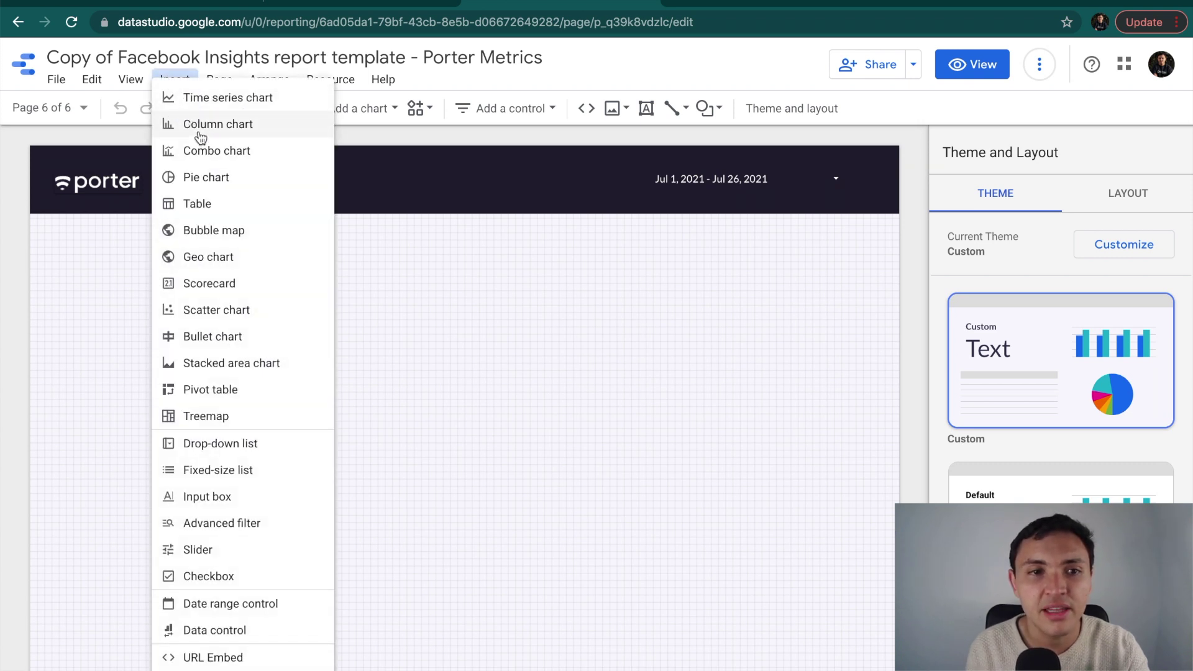
- Draw a pie chart of Page total likes split by Page likes gender, then duplicate it
left_click(208, 181)
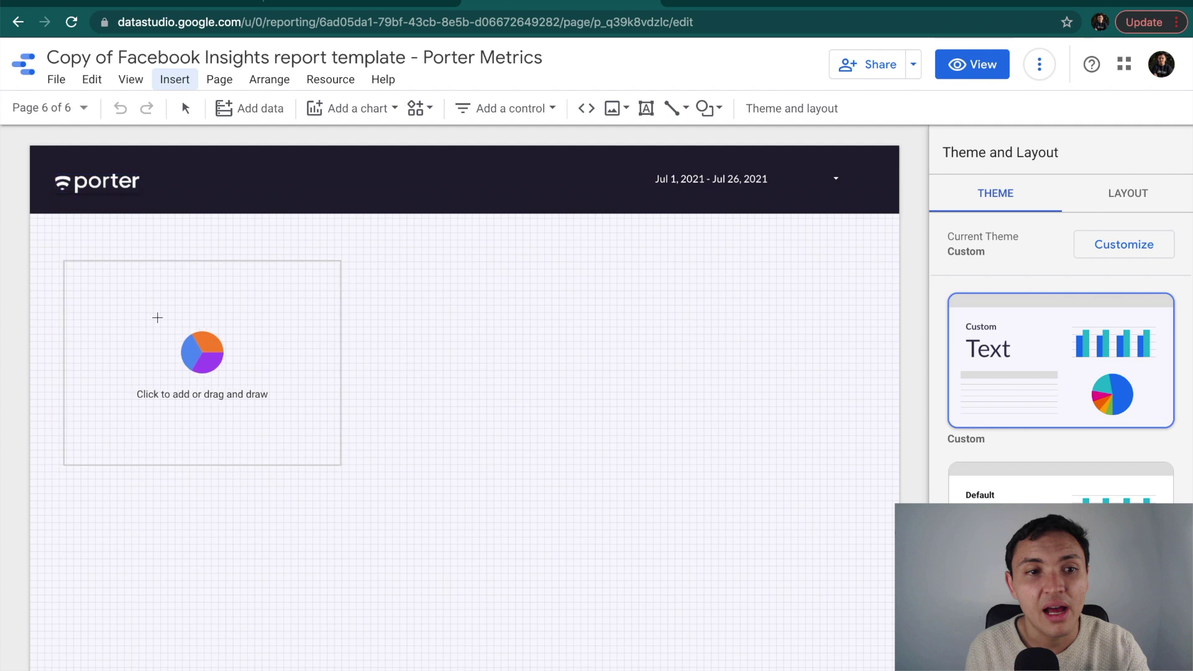
left_click_drag(72, 263, 347, 467)
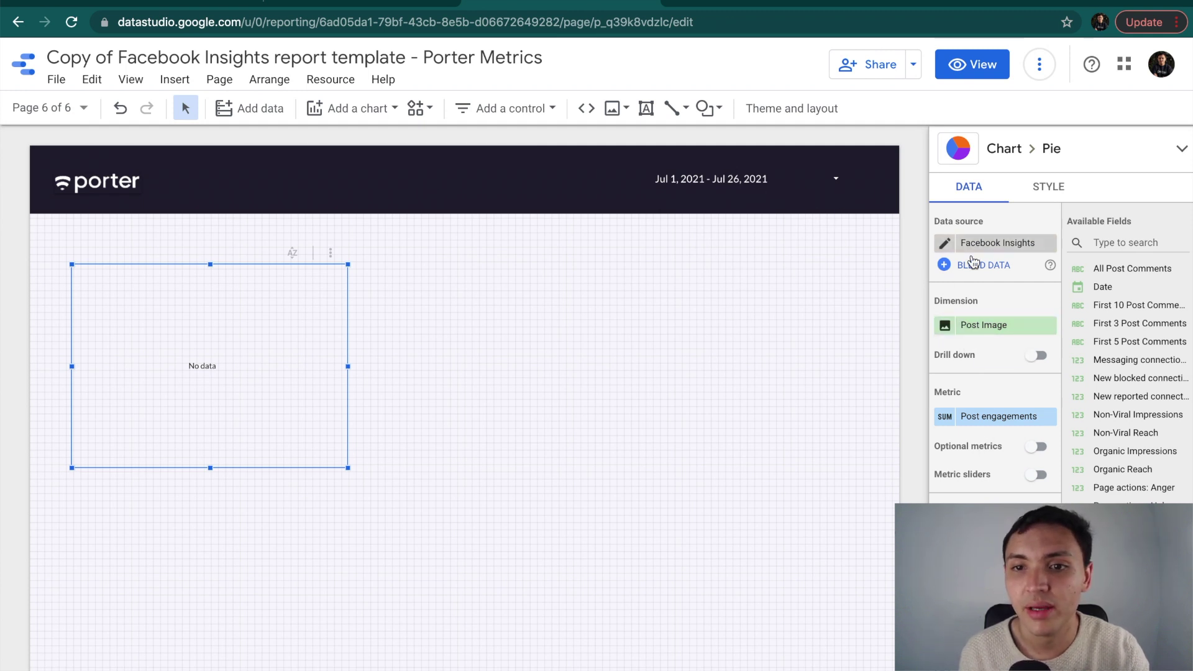
left_click(993, 327)
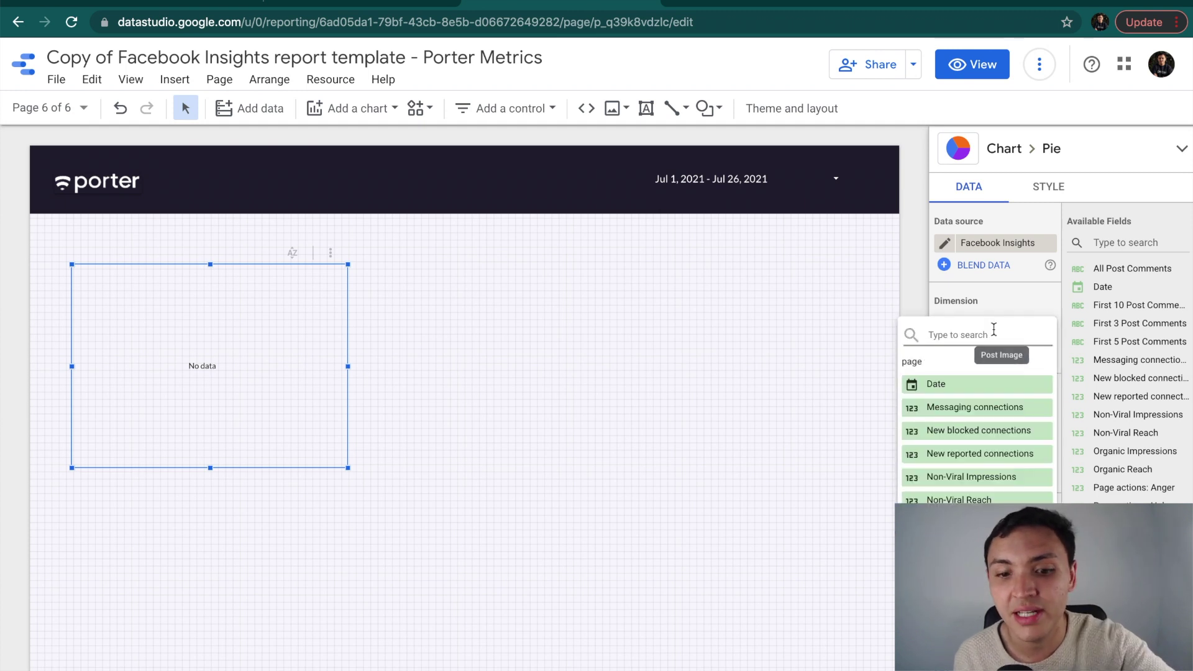
type("gender")
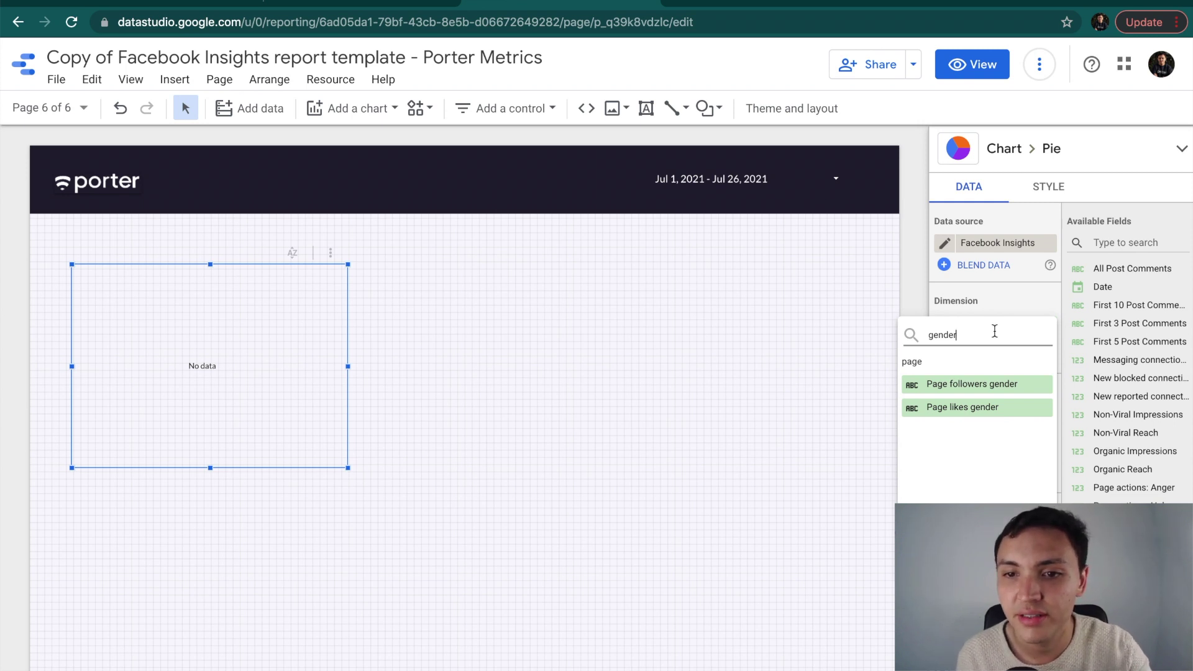
left_click(981, 407)
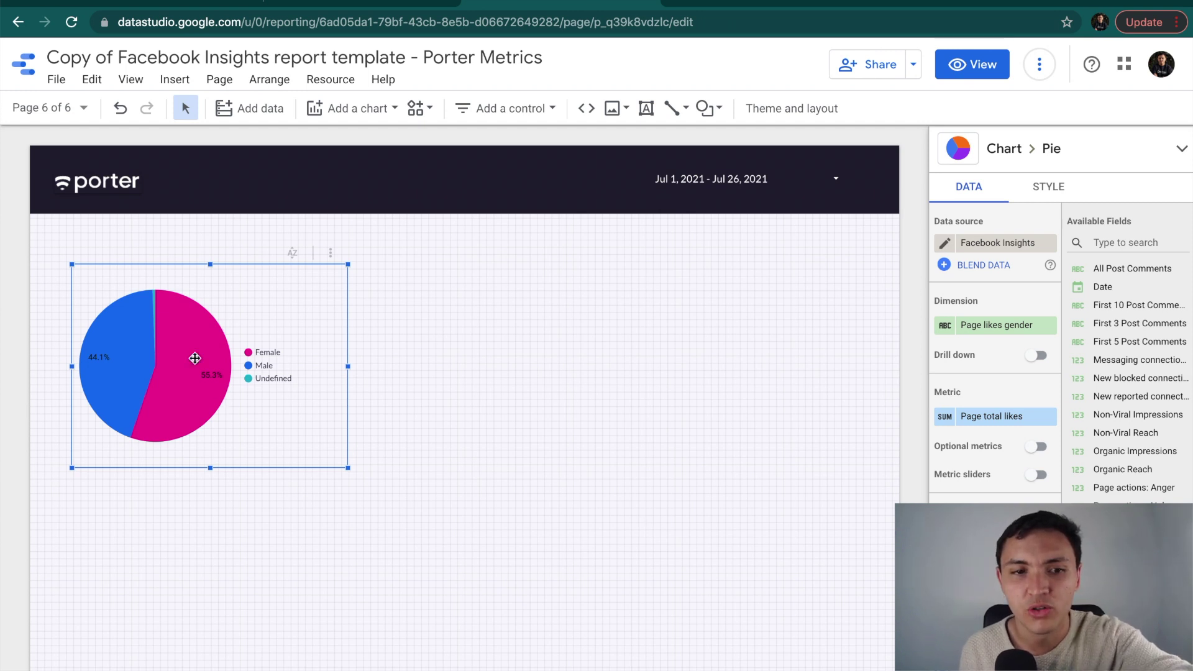
key("ctrl+d")
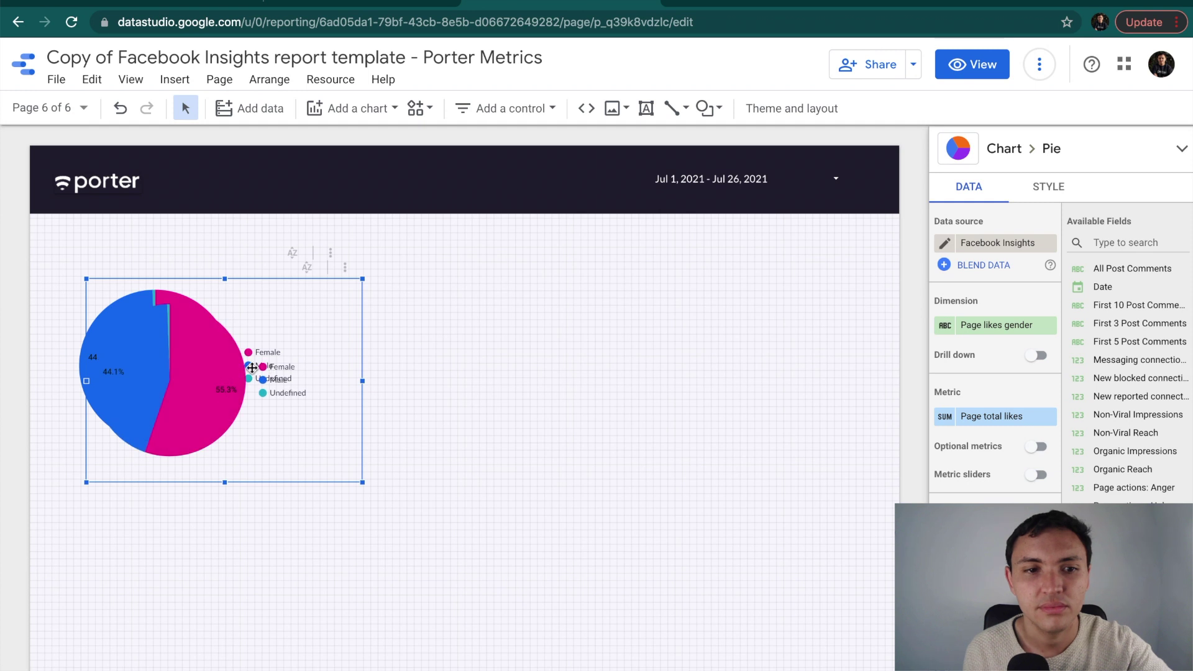
- Move the duplicate pie beside the original, trying Page followers gender before reverting to Page likes gender
left_click_drag(253, 367, 574, 367)
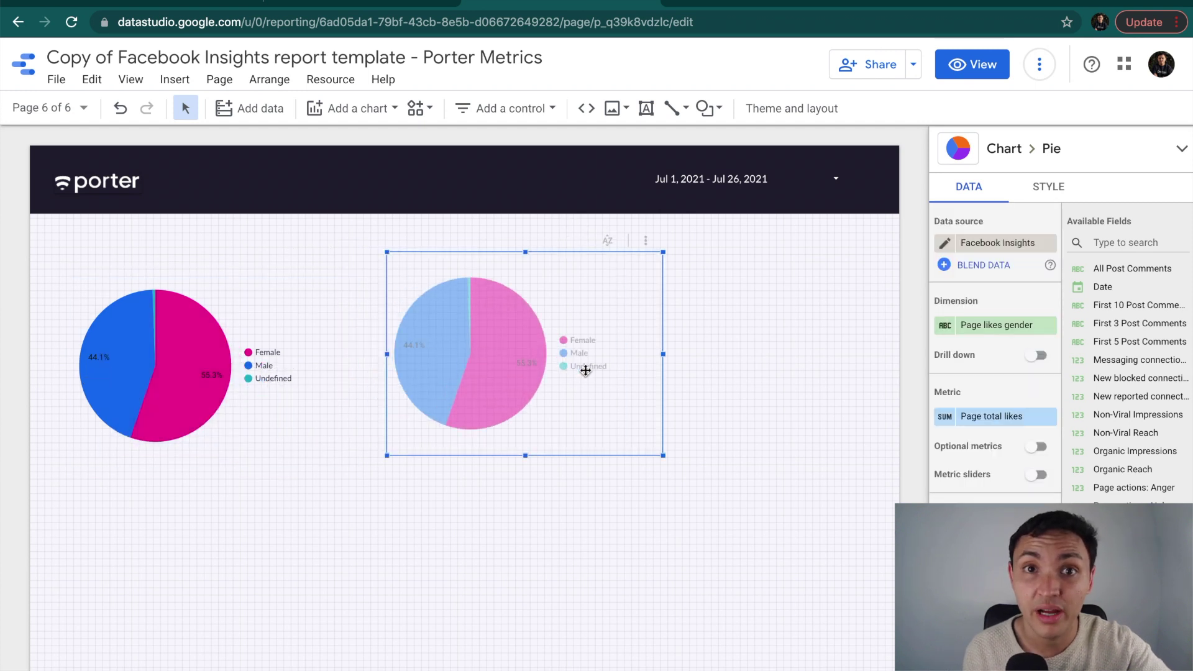
left_click(998, 329)
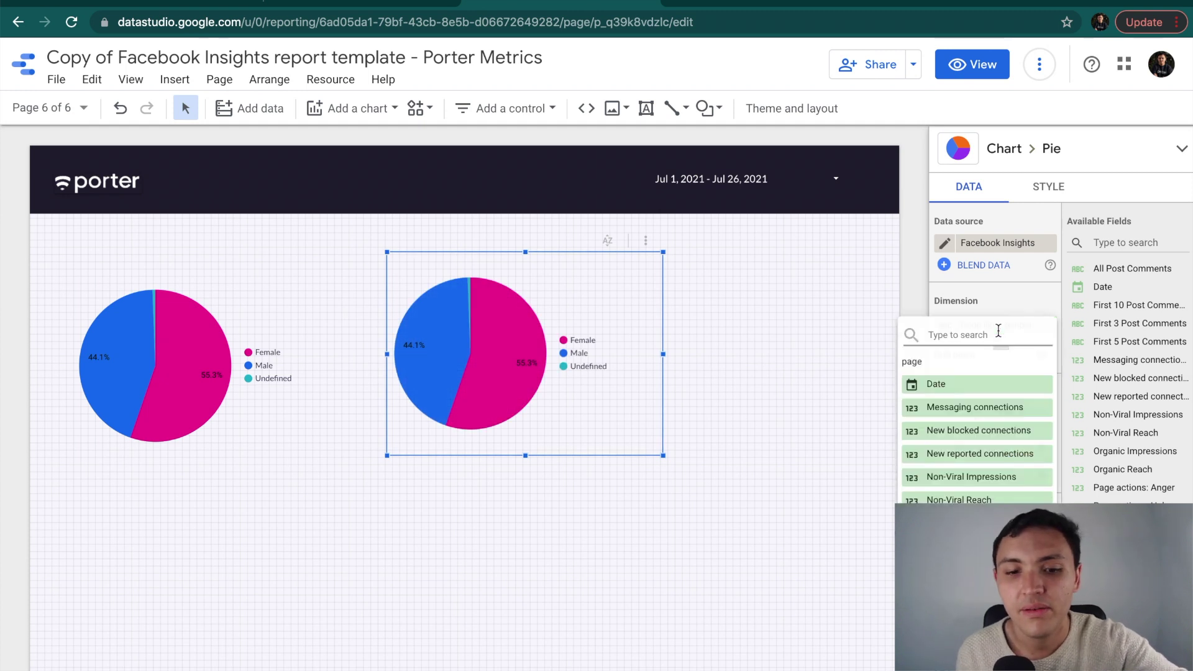
type("follo")
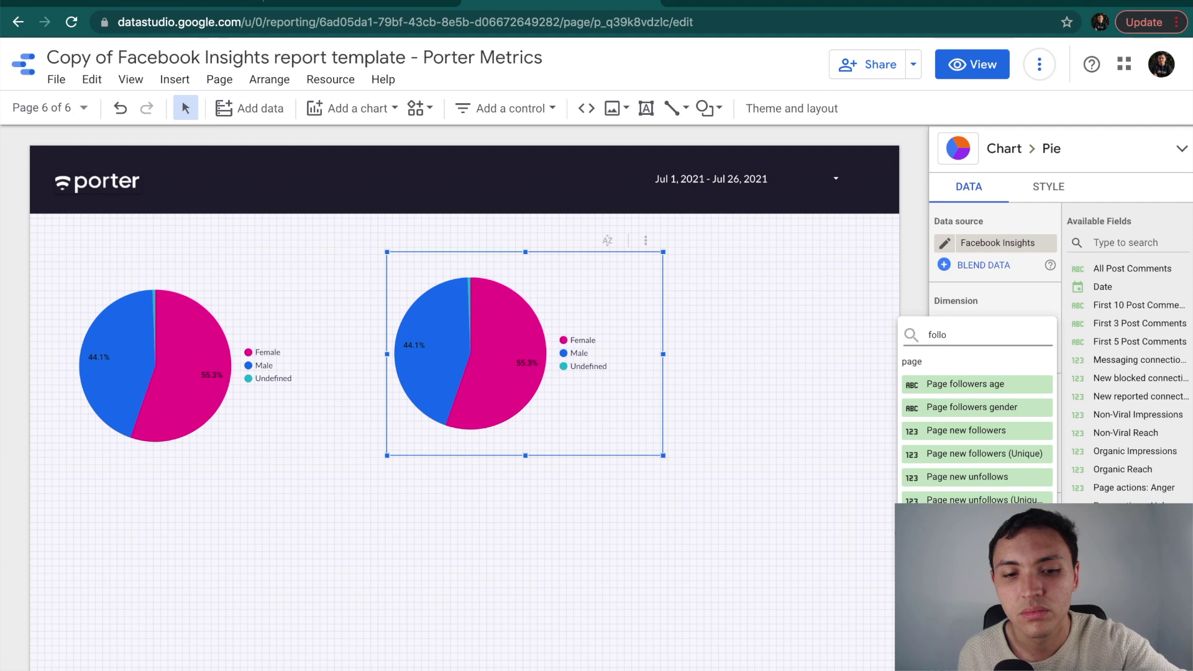
left_click(994, 407)
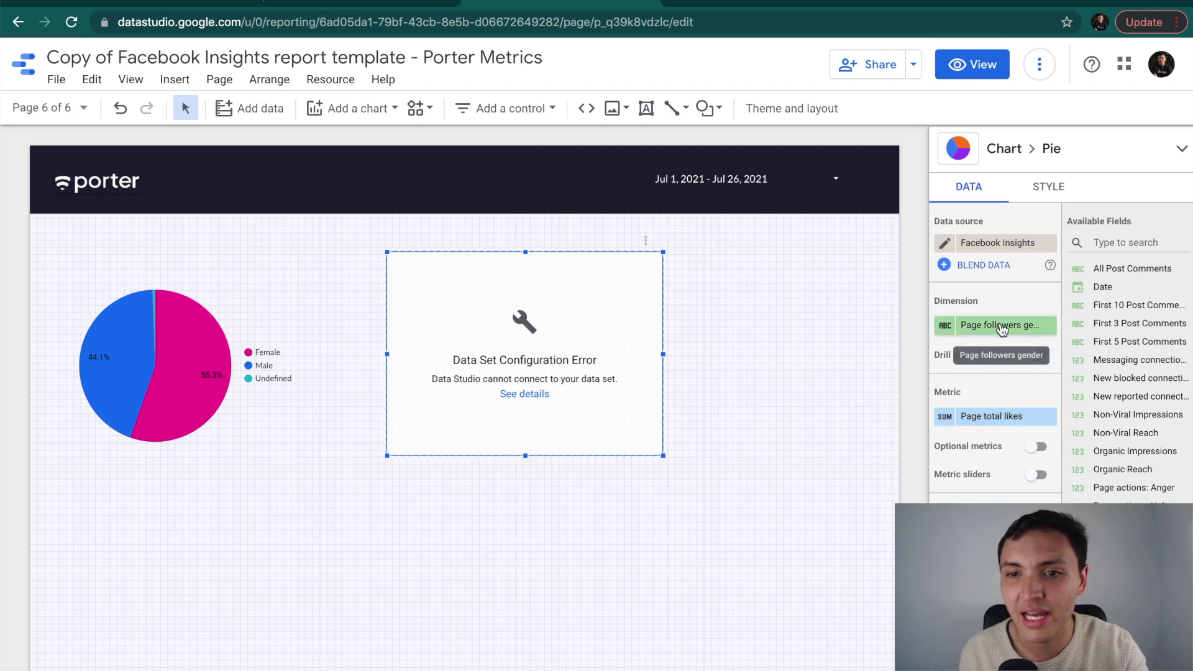
left_click(945, 330)
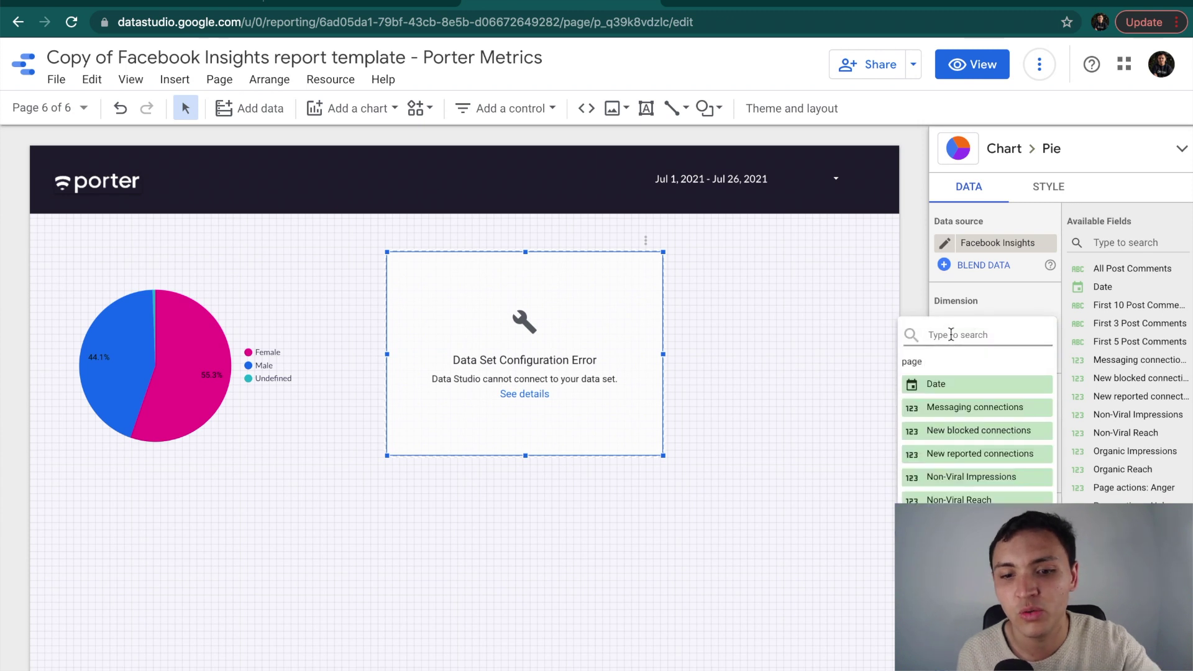
type("likes")
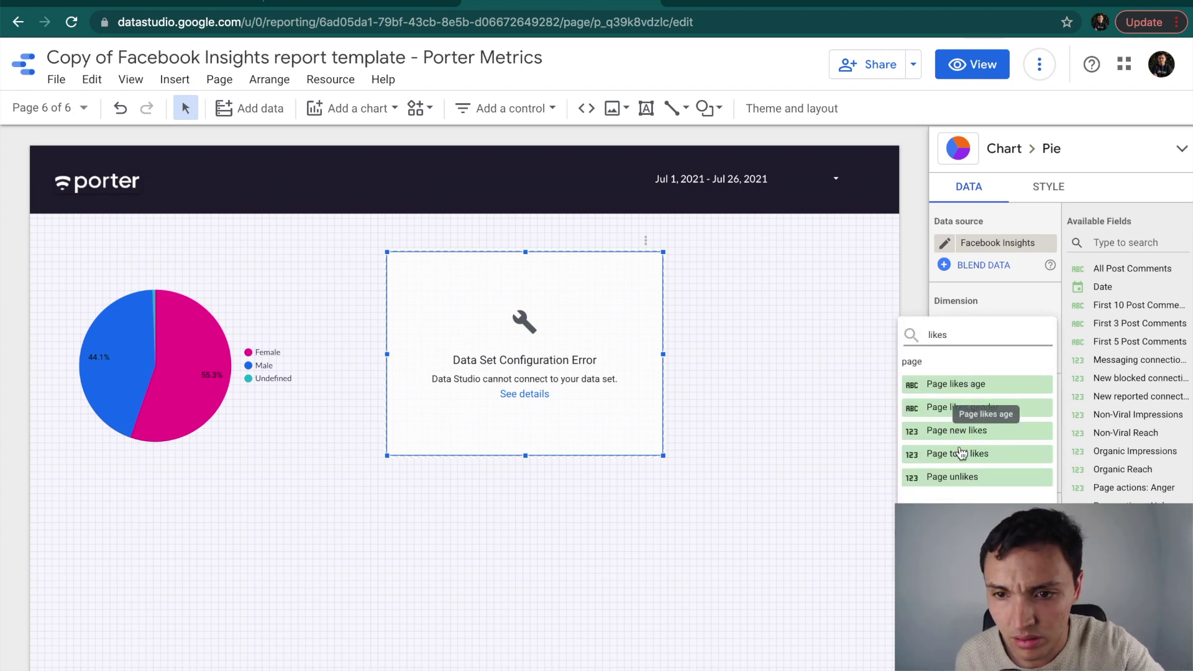
left_click(961, 407)
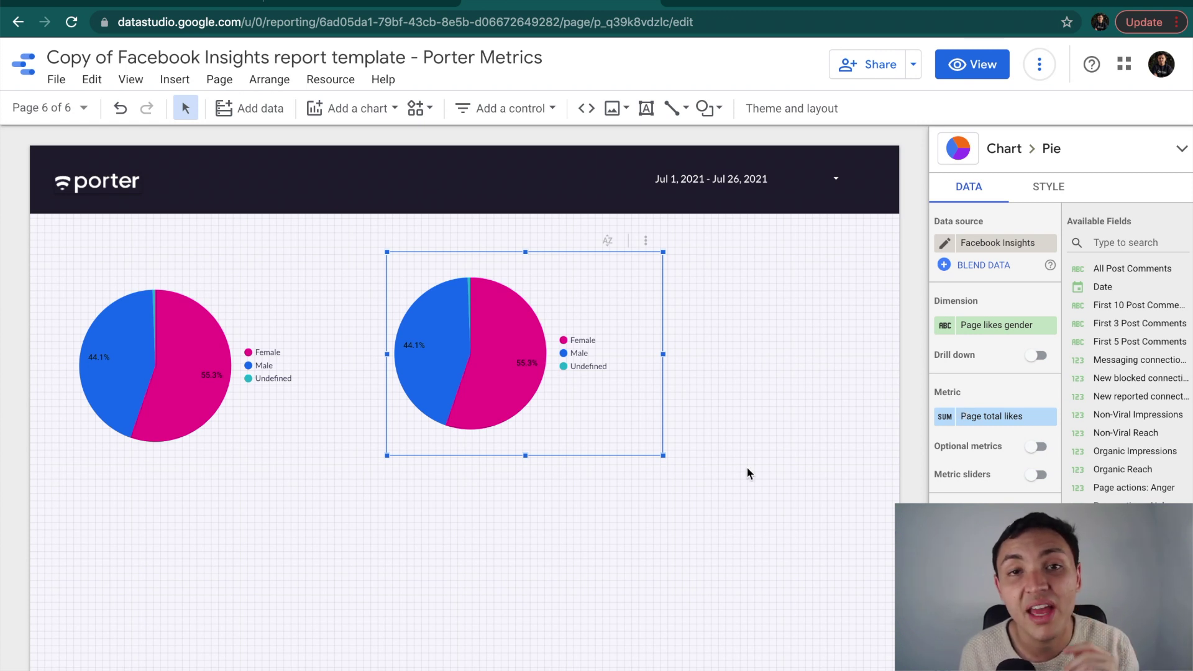
left_click(1078, 149)
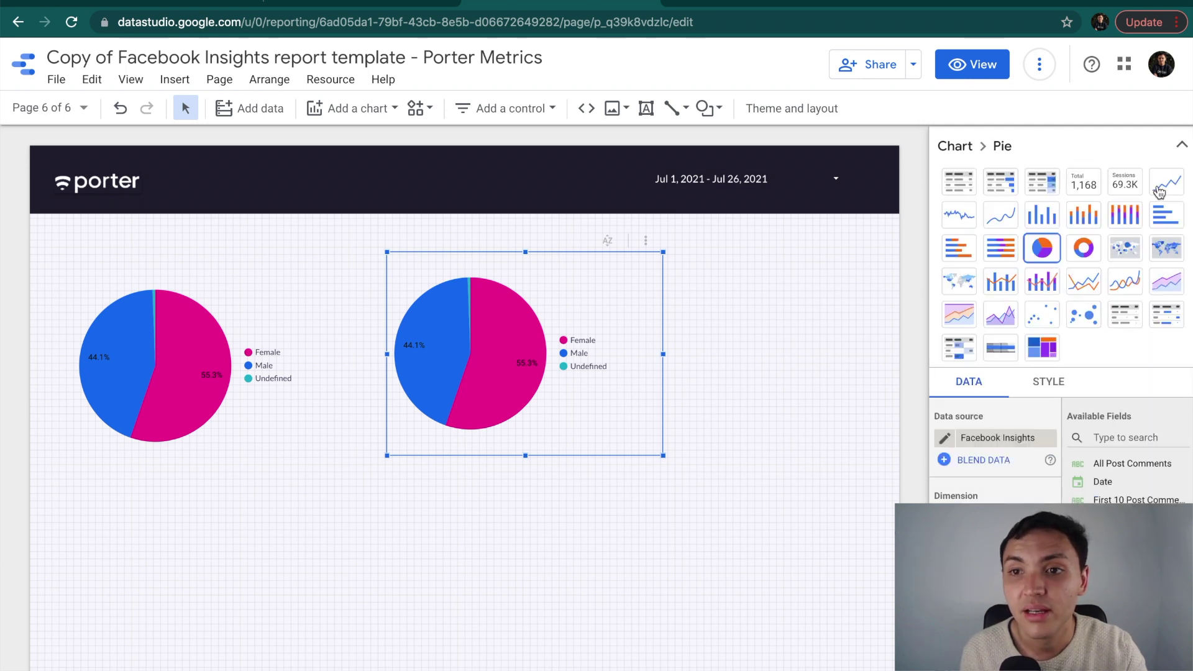
- Convert the second chart to a time series and enlarge it down and to the right
left_click(1158, 186)
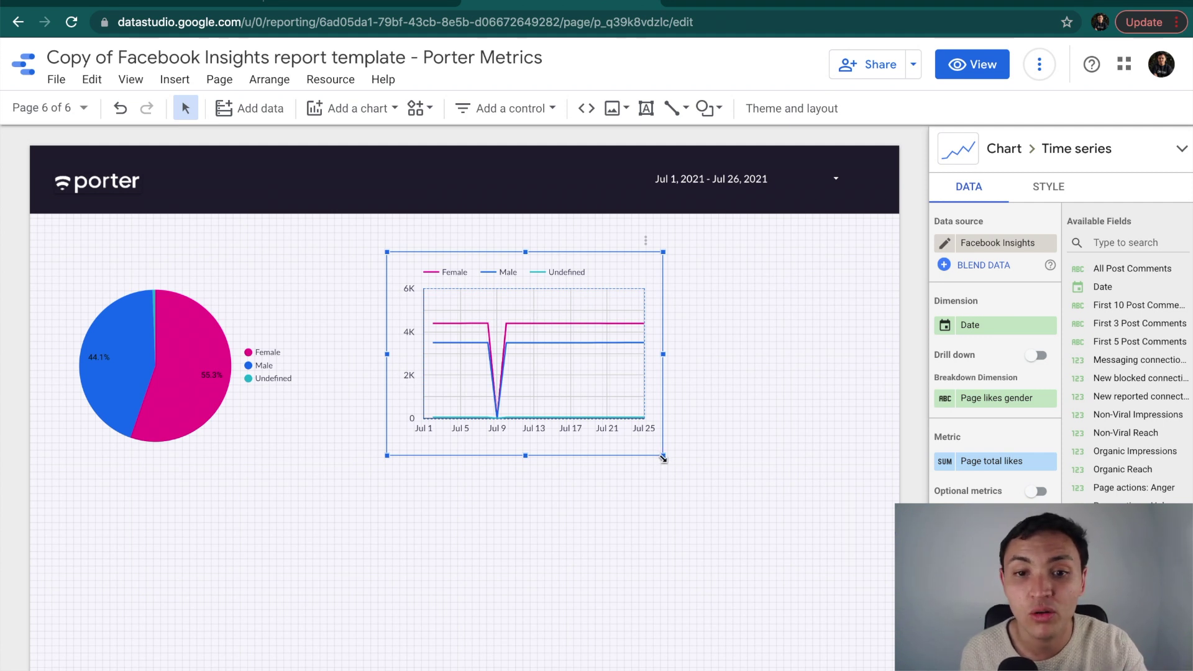
left_click_drag(663, 455, 820, 535)
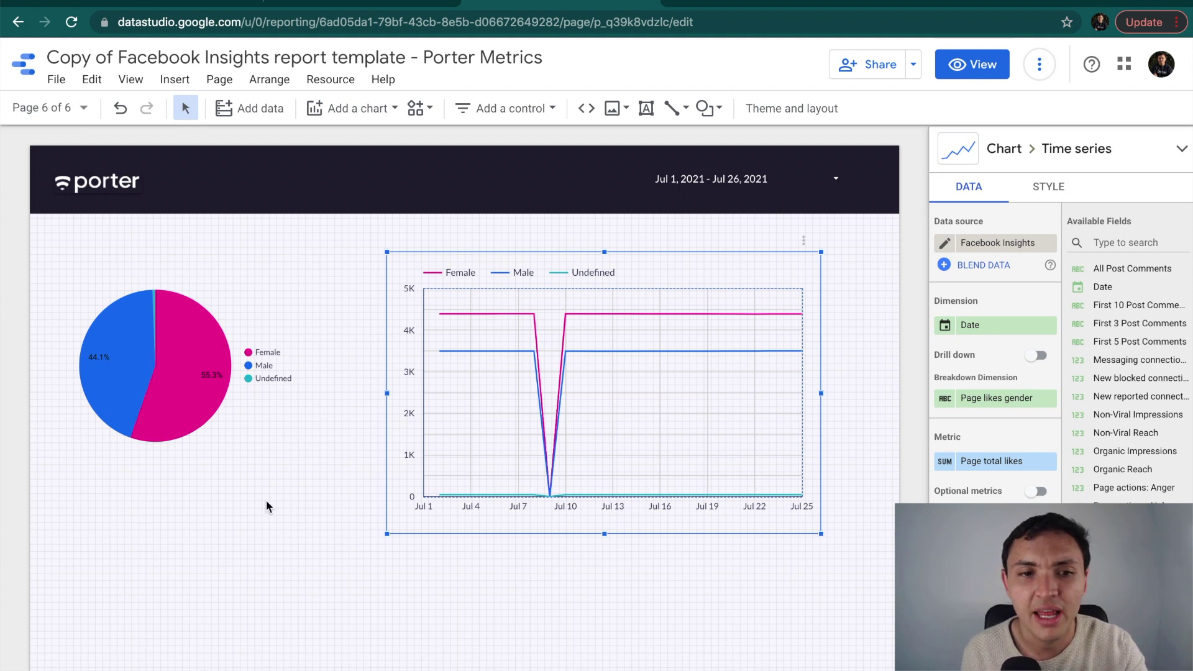
scroll(266, 501, "down", 2)
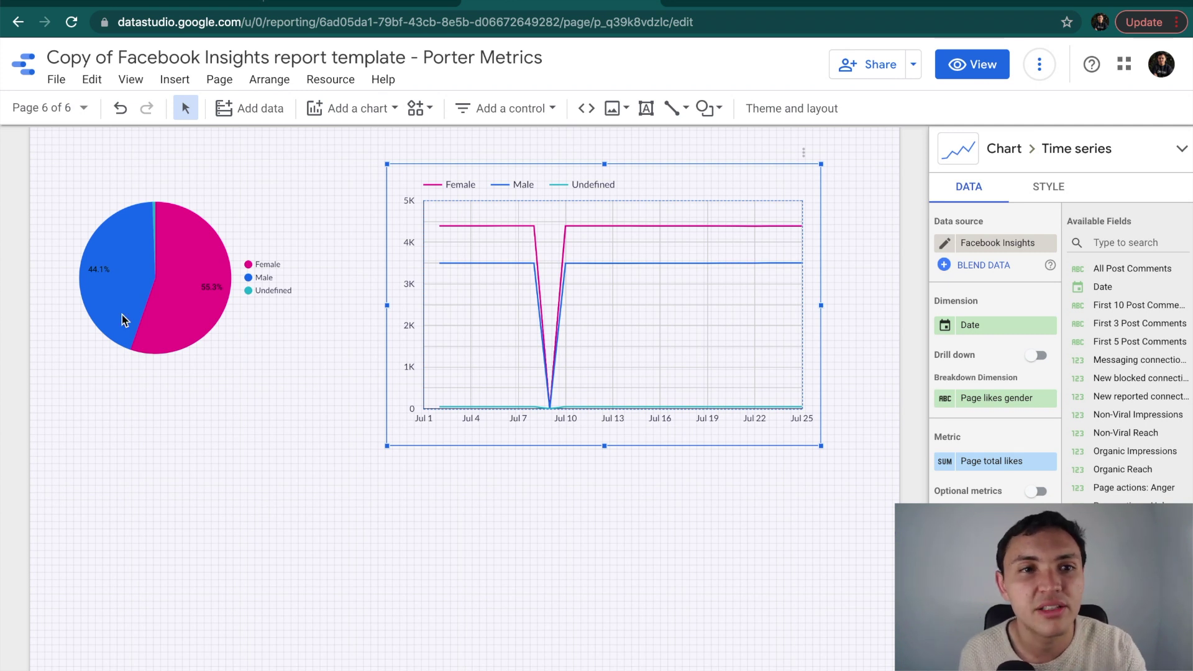
- Insert a new column chart below the pie chart
left_click(174, 80)
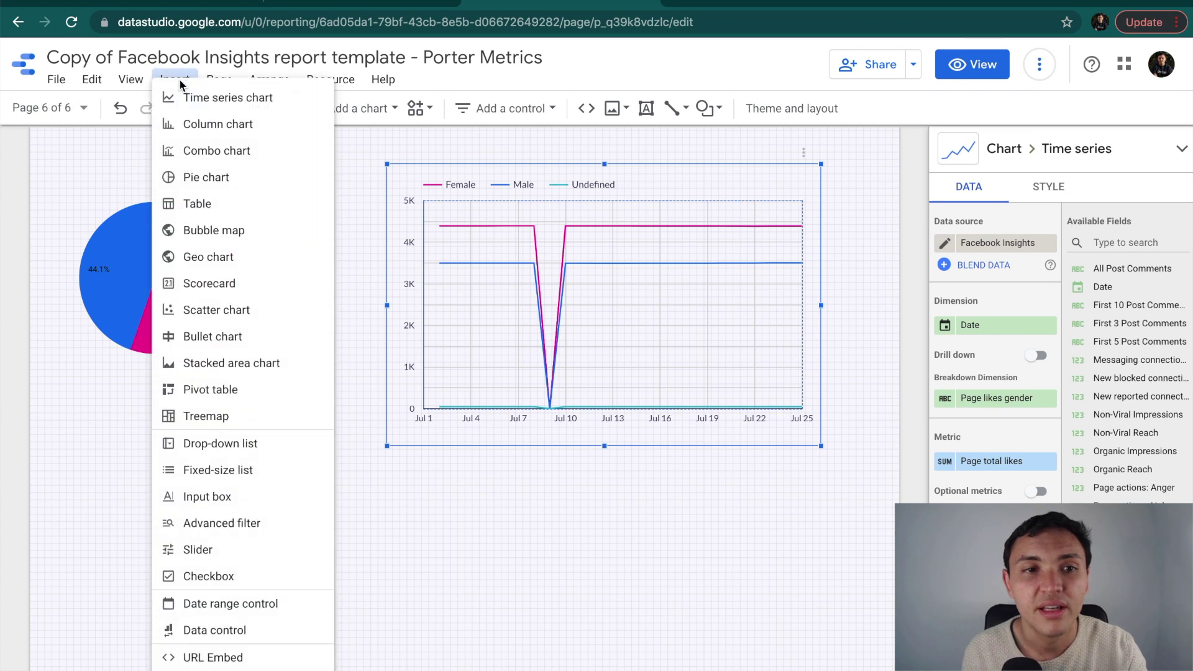
left_click(212, 127)
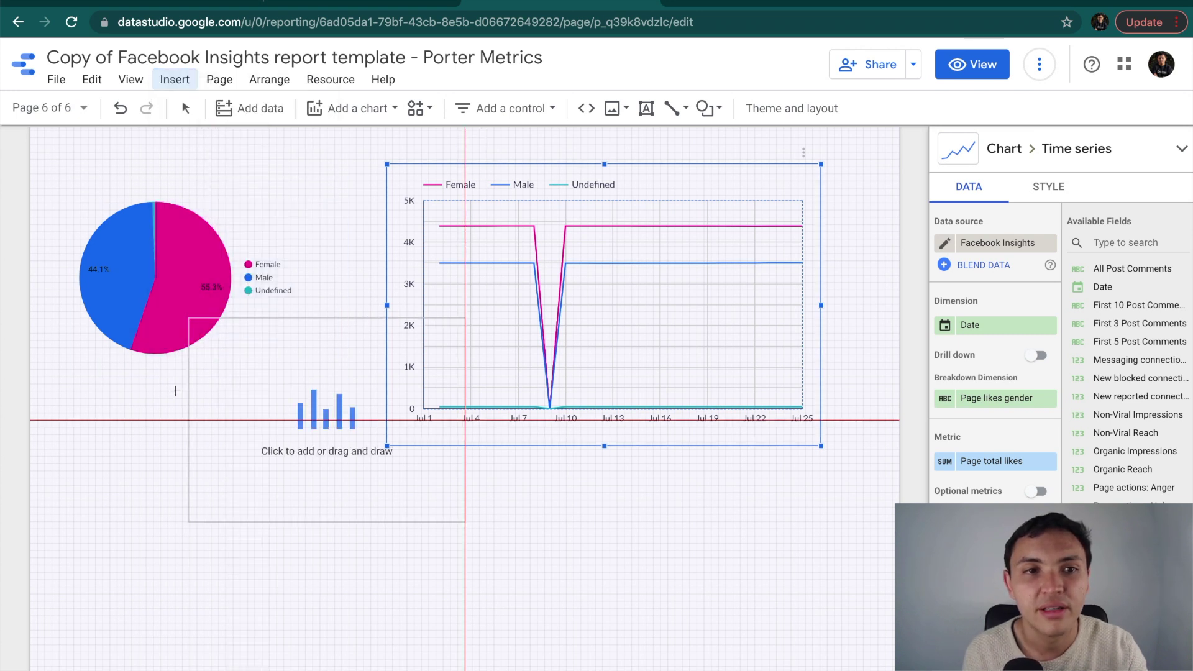
left_click(123, 478)
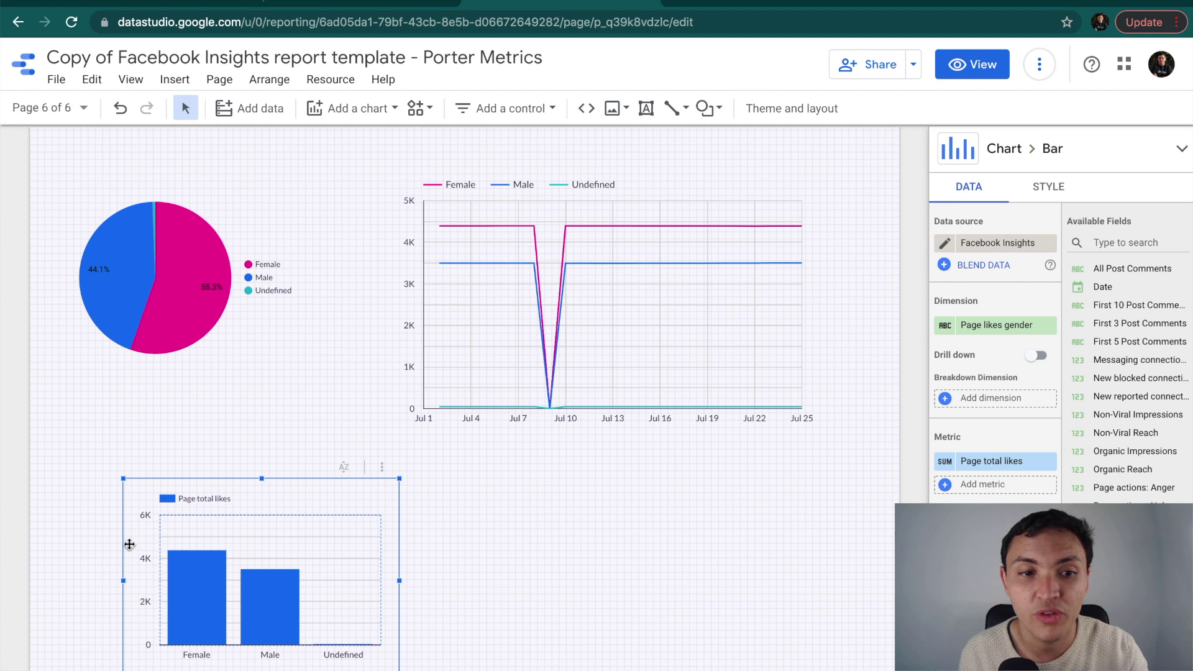
- Add Page likes age as the breakdown dimension and widen the chart to the right
left_click(960, 397)
type("age")
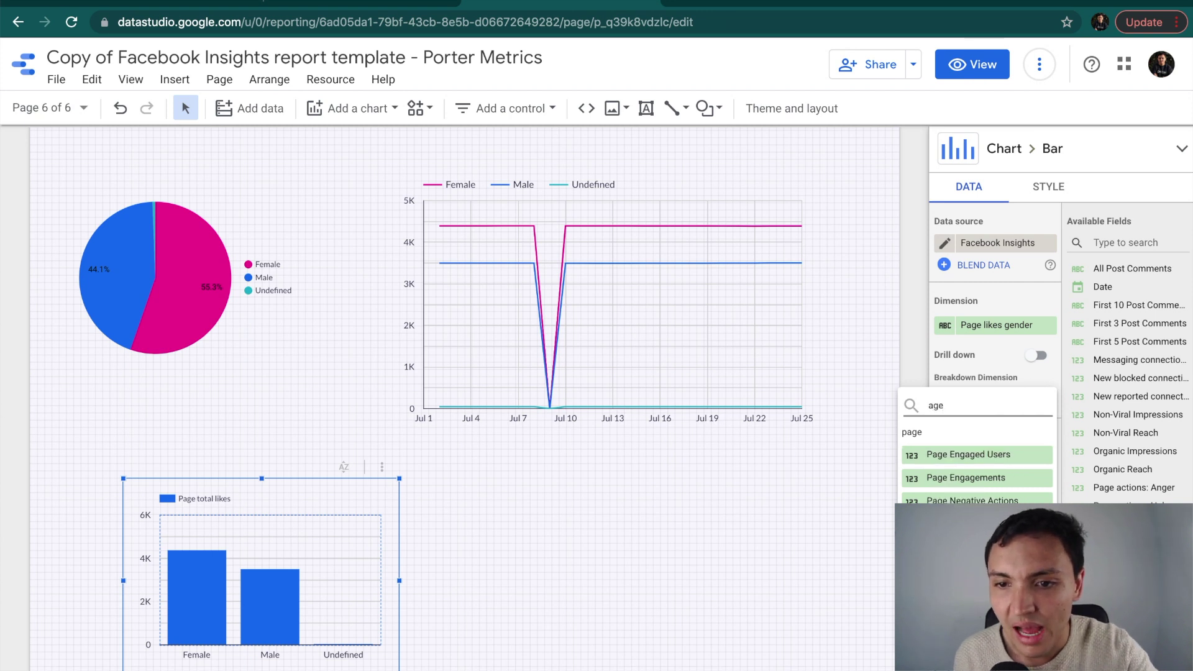
scroll(982, 446, "down", 3)
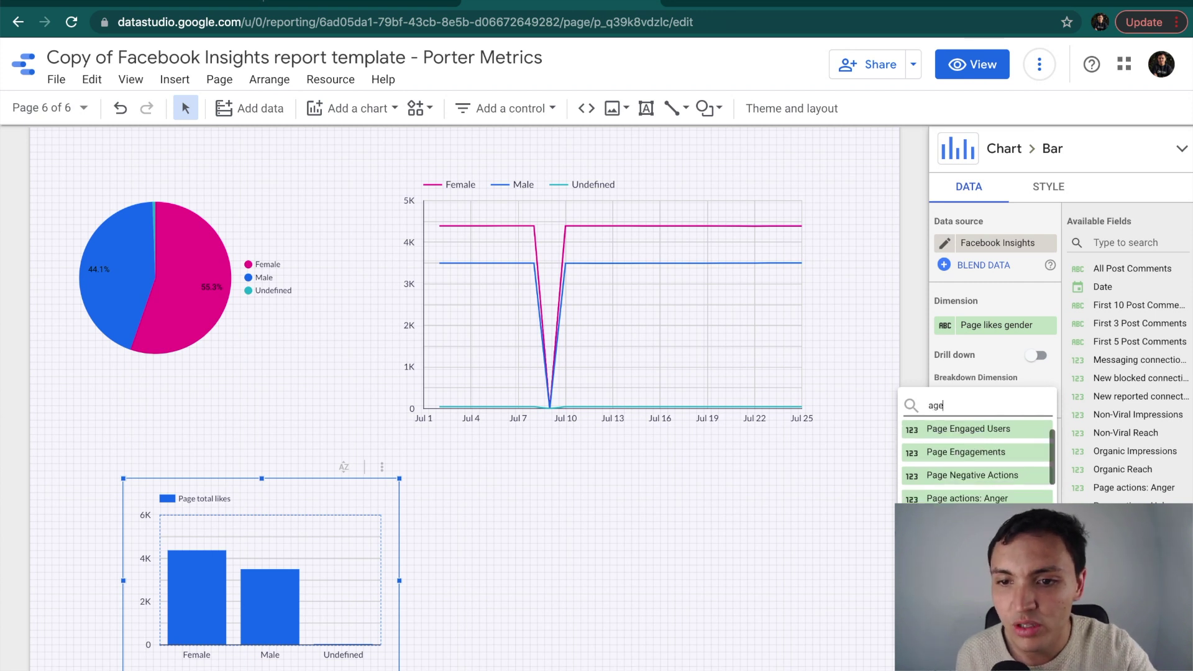
scroll(978, 460, "down", 5)
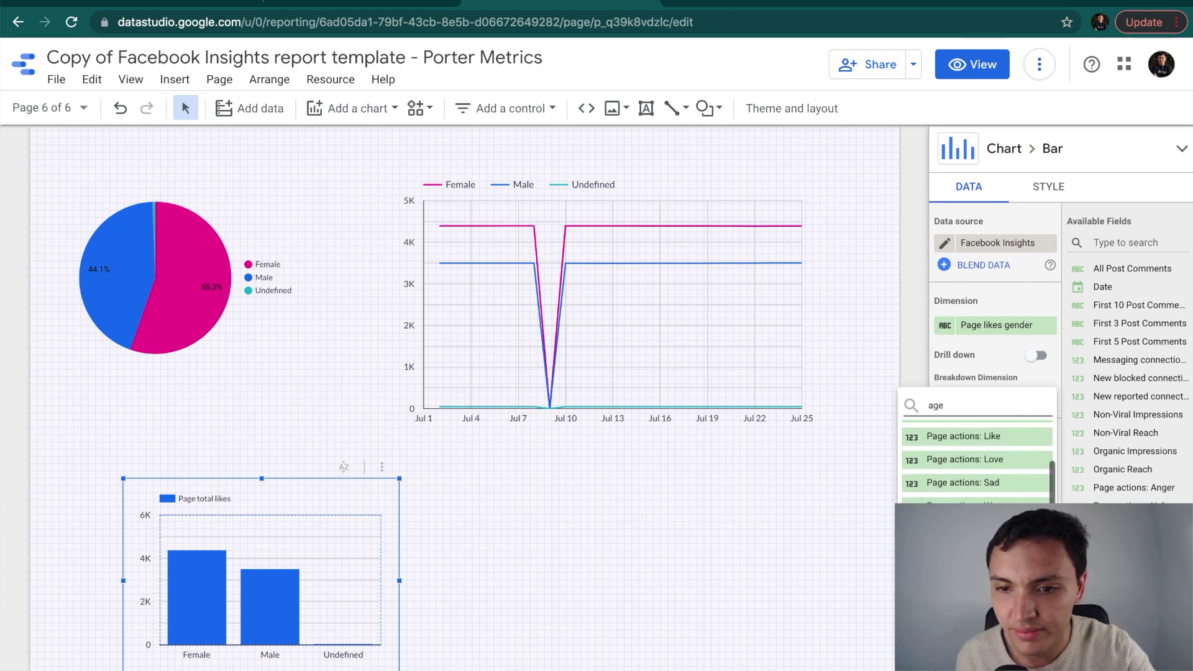
left_click(975, 456)
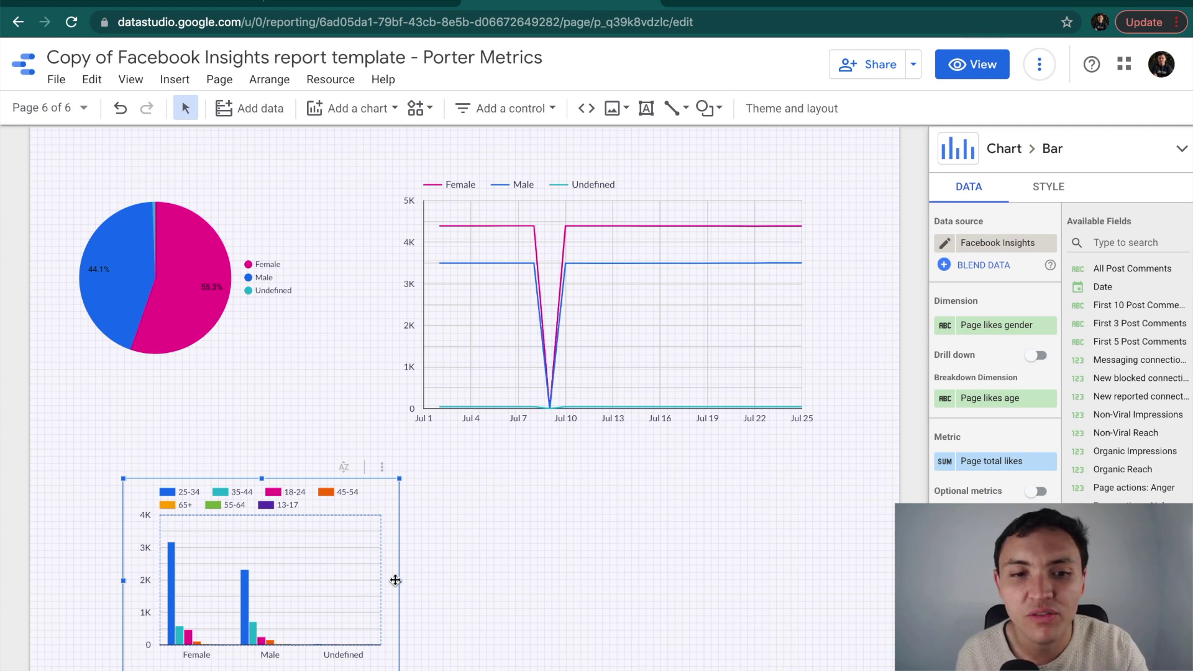
left_click_drag(502, 560, 622, 546)
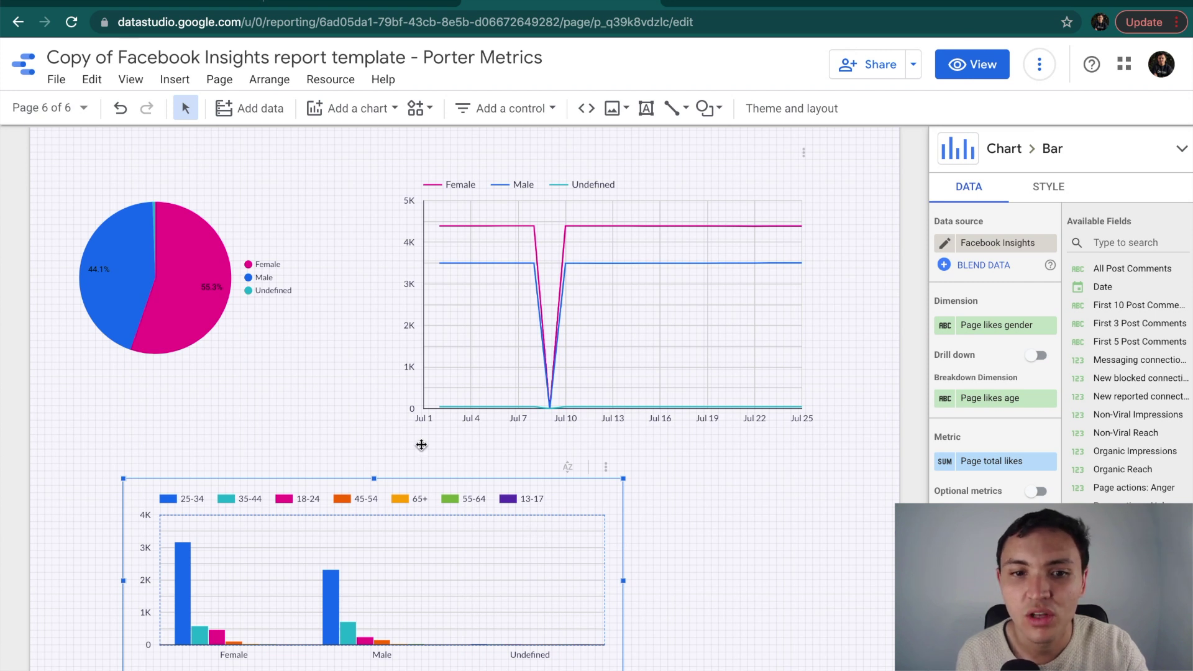
- Restyle the gender-by-age chart as horizontal bars with Stacked Bars turned on
left_click(1048, 189)
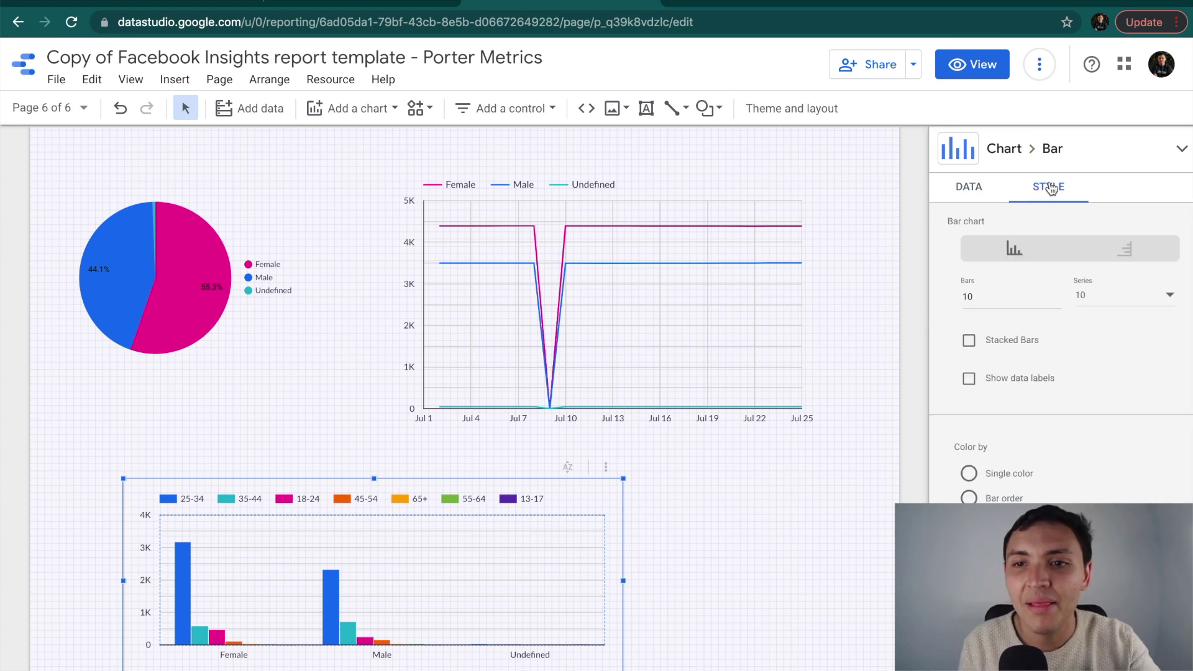
left_click(1125, 250)
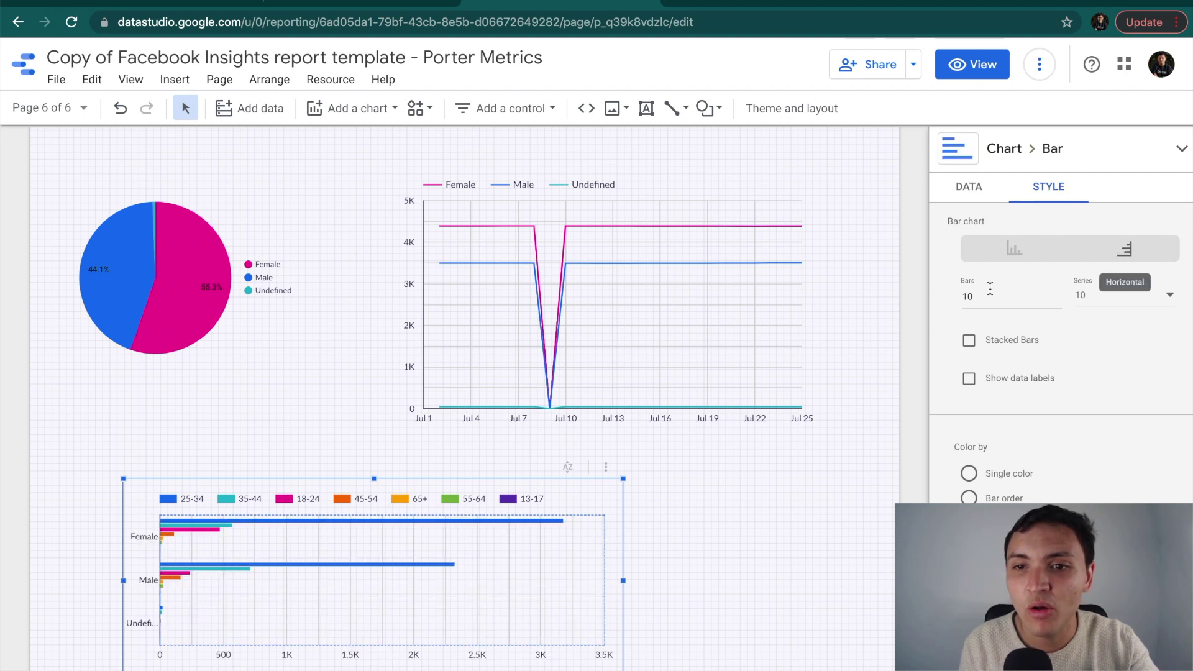
left_click(969, 341)
scroll(525, 550, "down", 1)
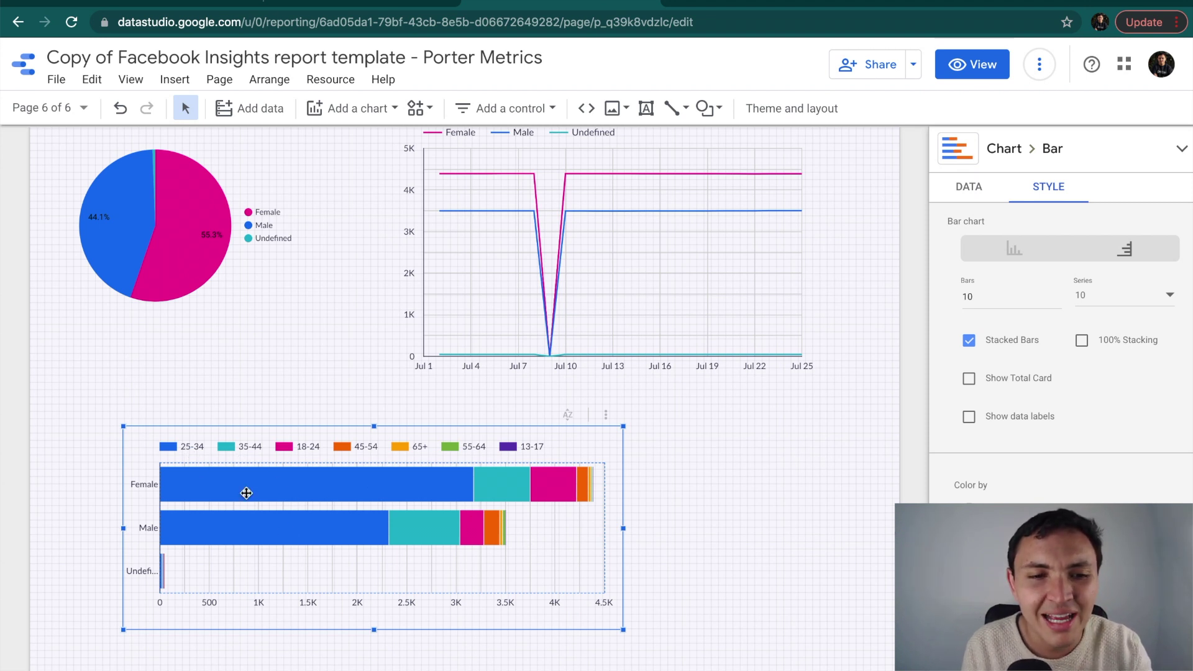
- Set the bar chart's secondary sort to Ascending so age groups run from 13-17 to 65+
left_click(958, 193)
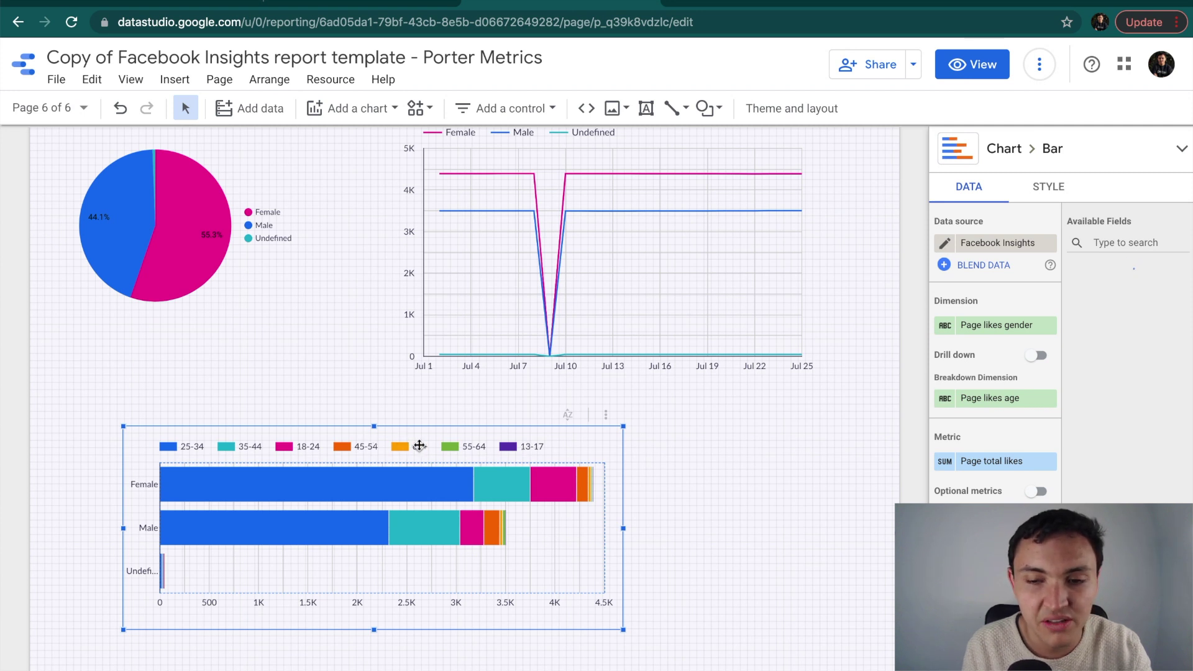
scroll(983, 461, "down", 3)
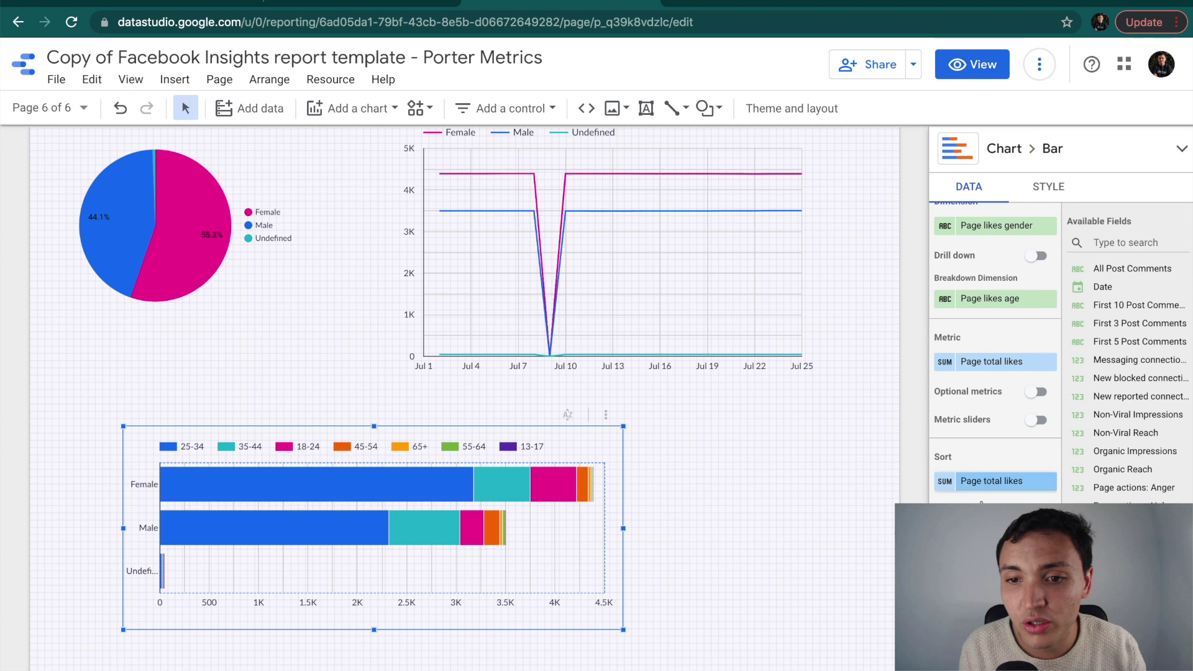
scroll(980, 500, "down", 3)
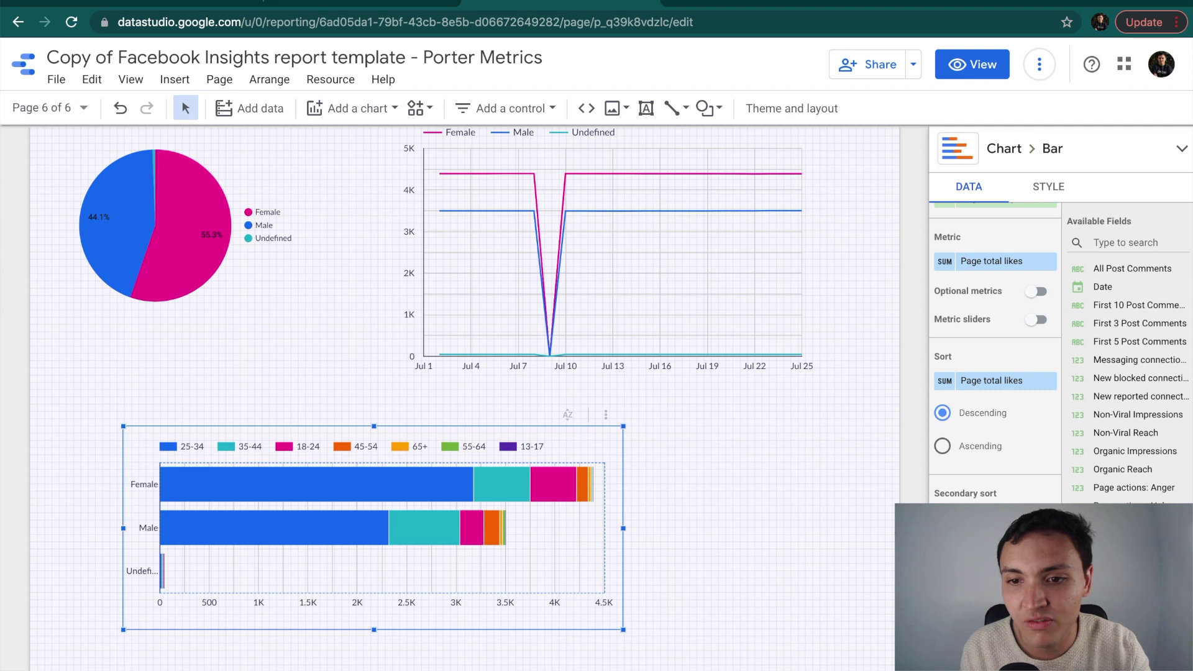
left_click(994, 516)
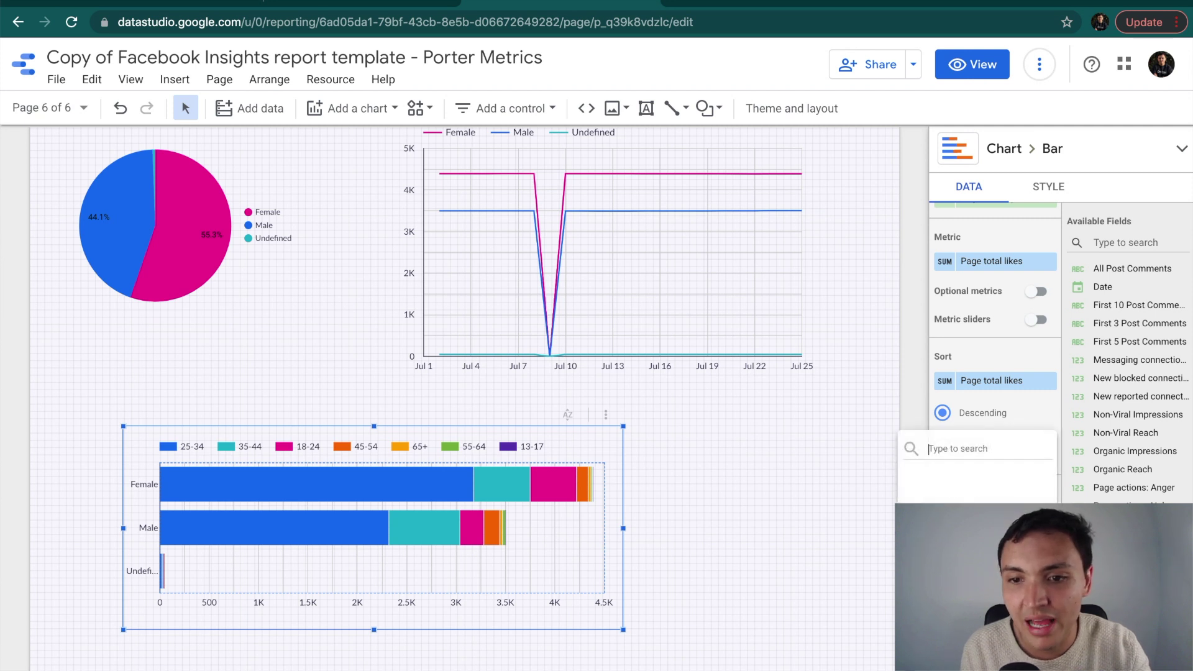
left_click(994, 495)
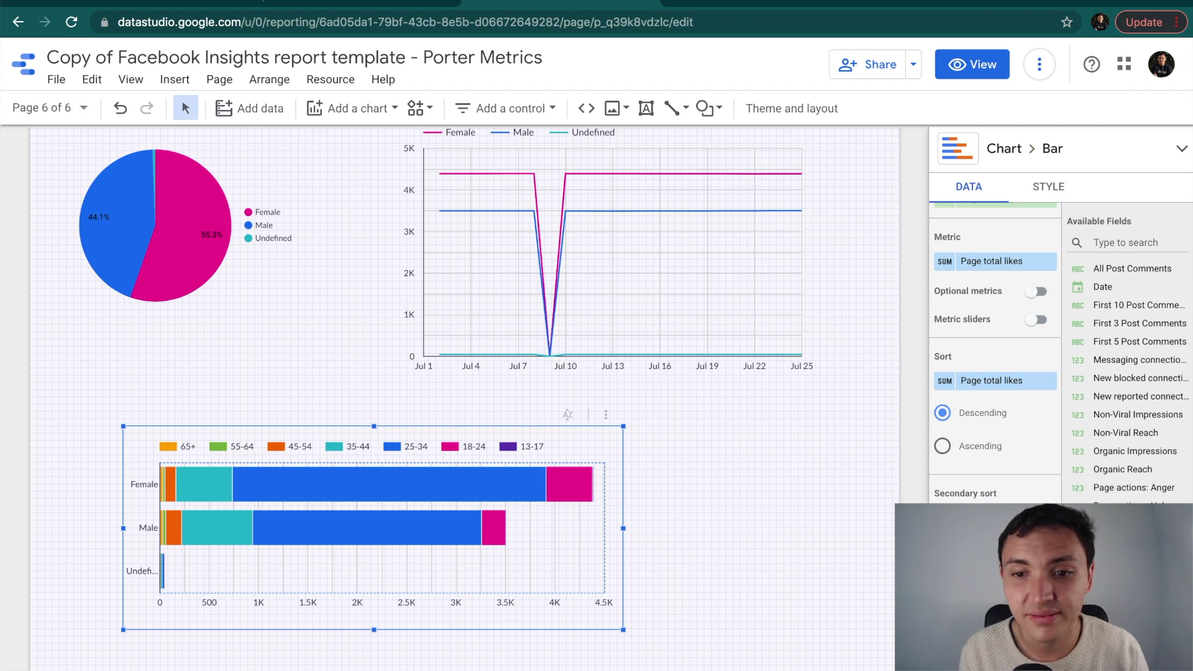
left_click(950, 580)
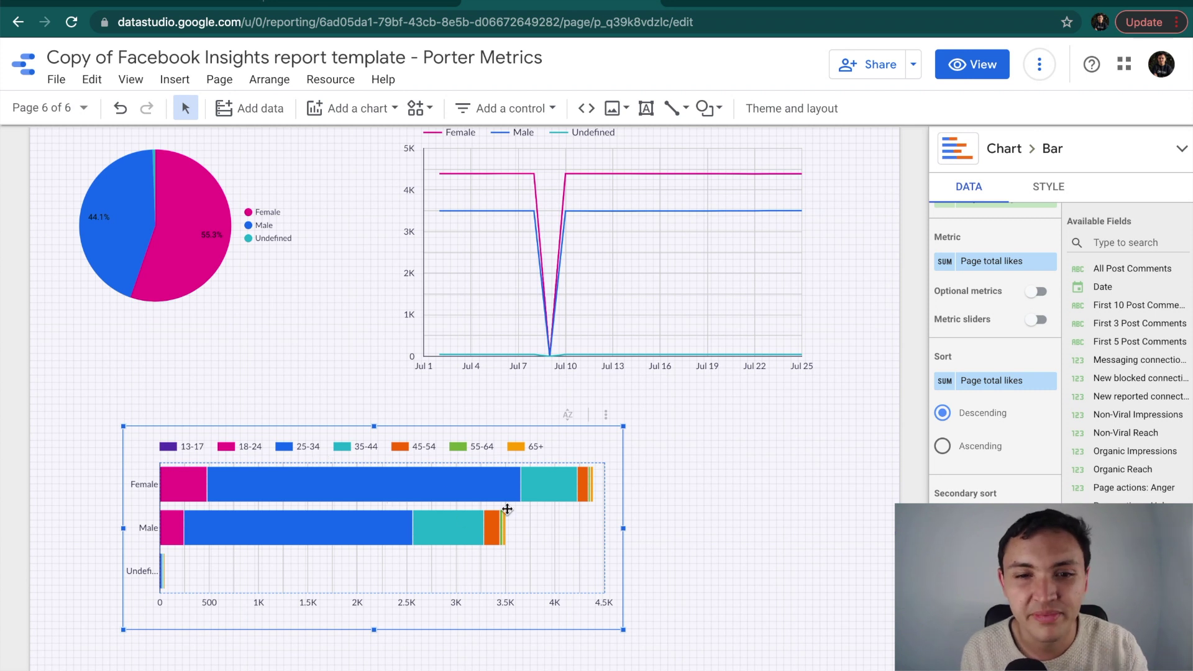
key("Escape")
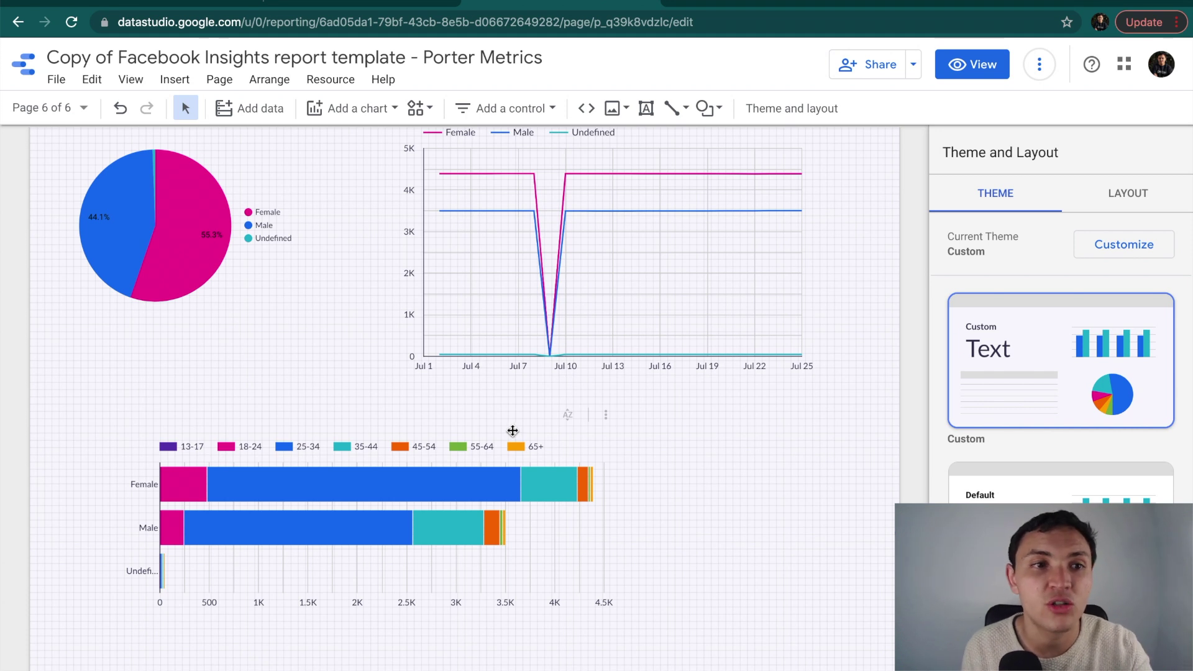
- Add a new blank Page 7 to the report
left_click(59, 112)
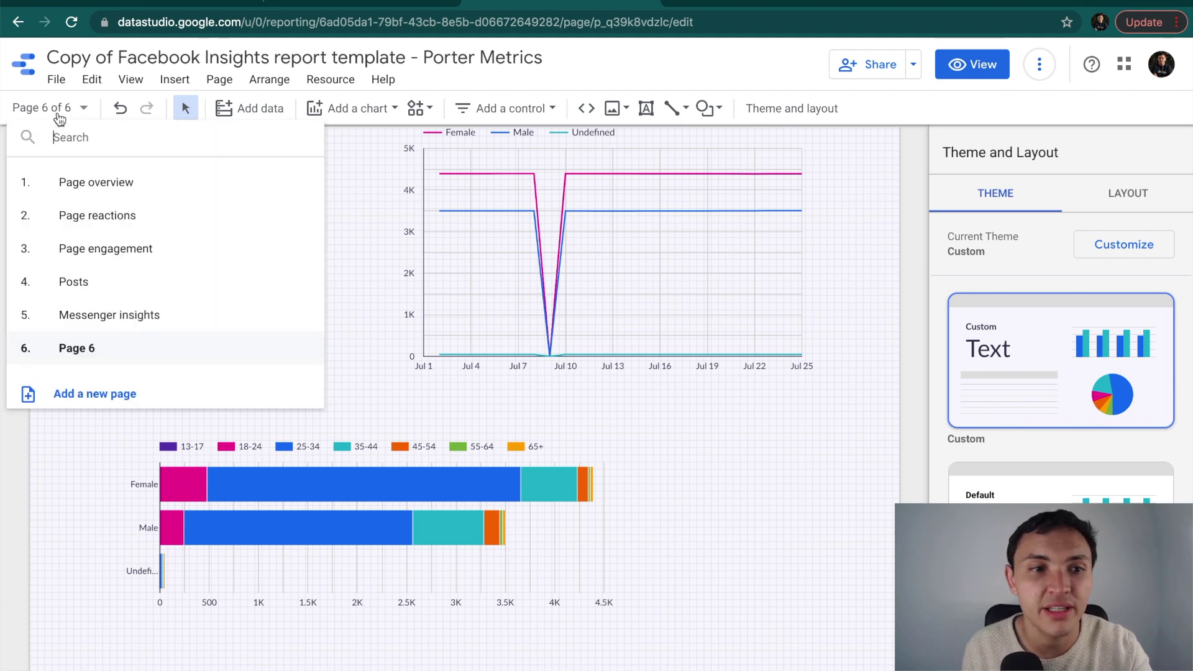
left_click(127, 405)
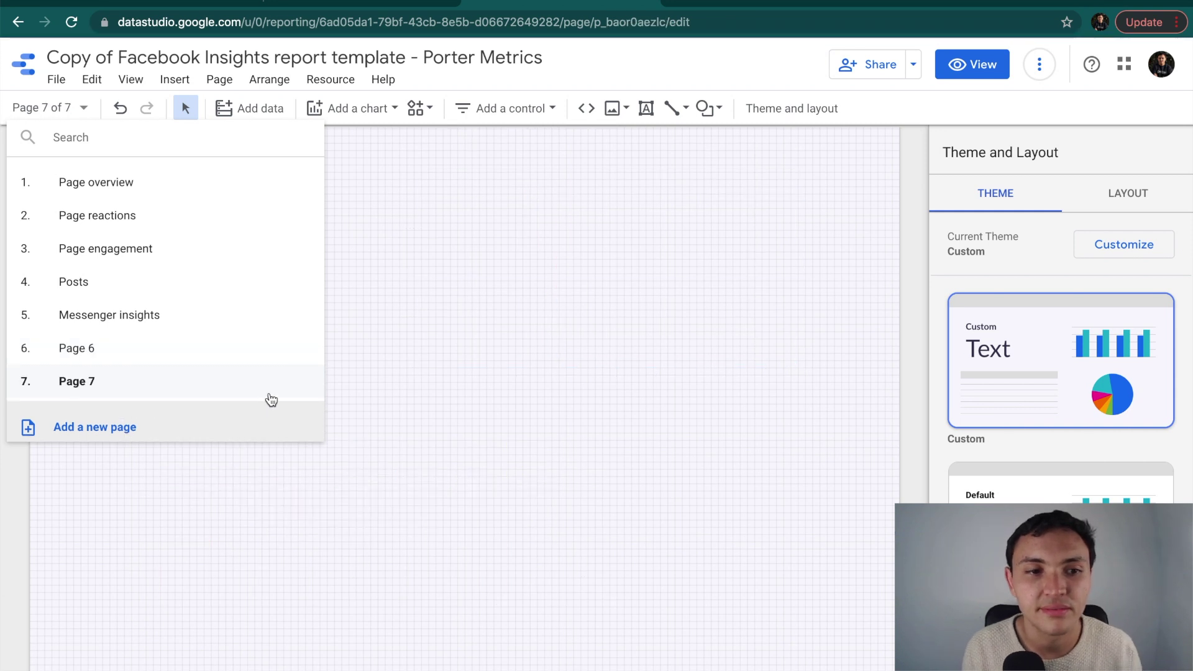
left_click(371, 412)
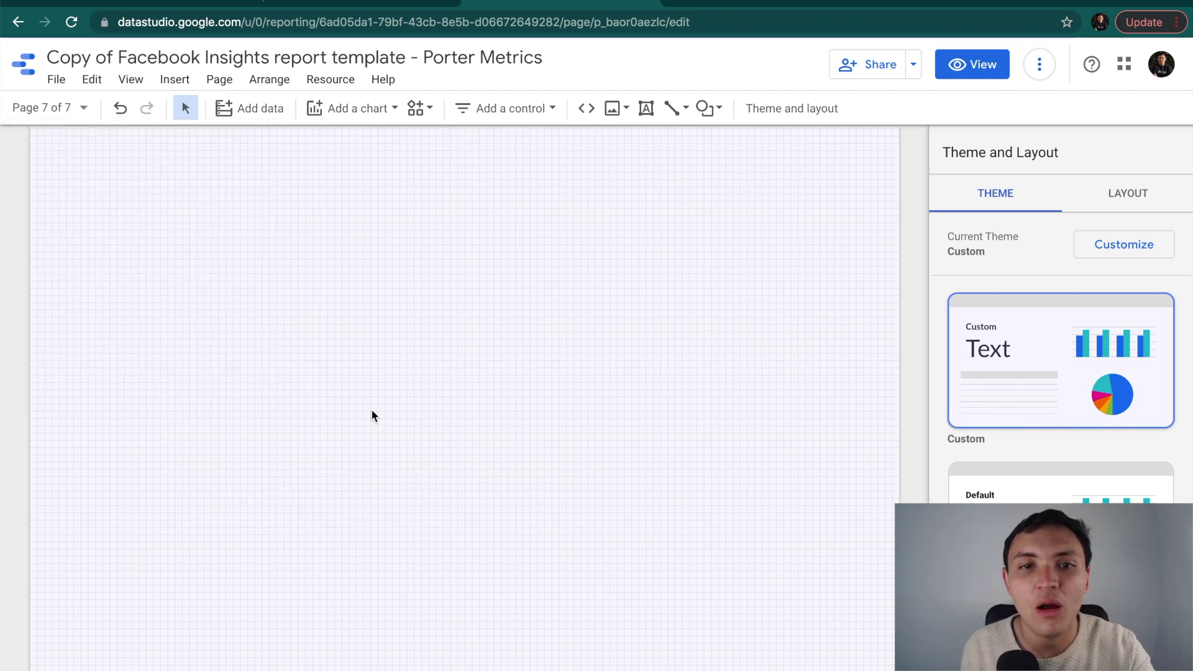
- Draw a Post engagements by Post type column chart below the header and enlarge it
left_click(174, 81)
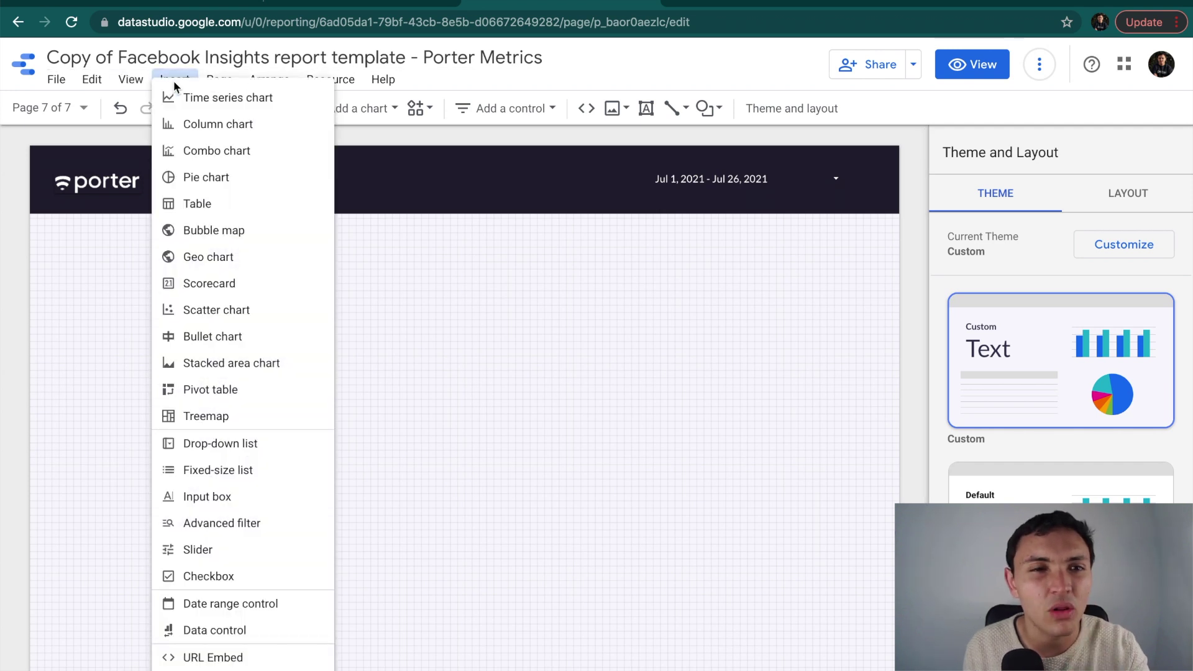
left_click(215, 126)
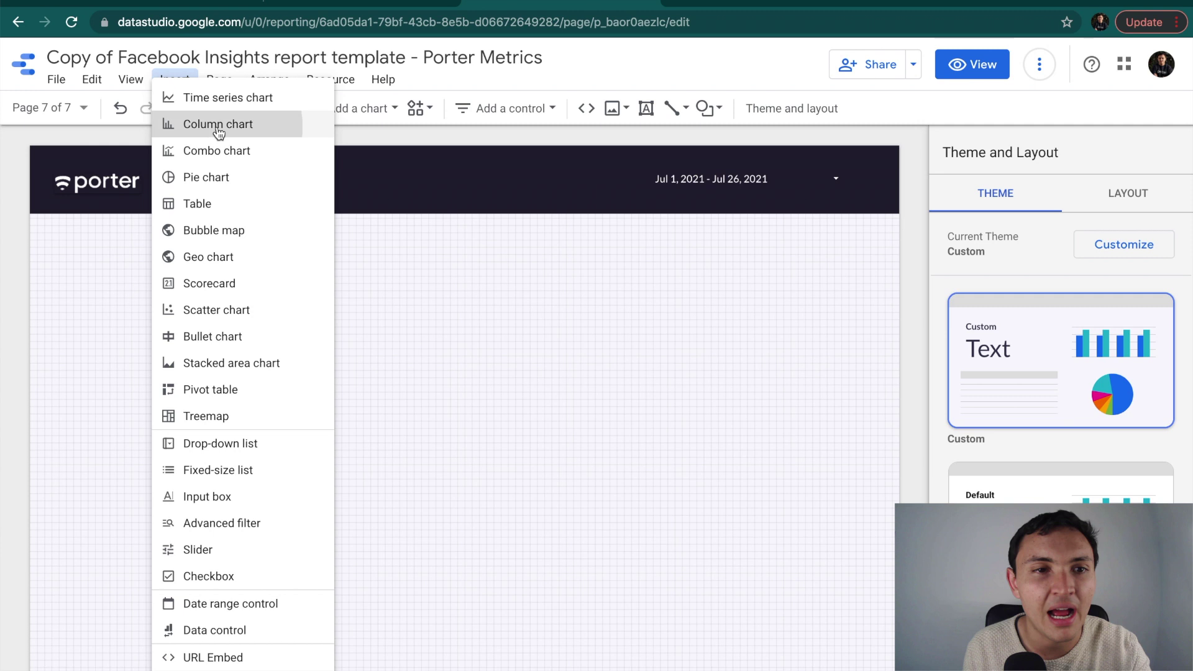
left_click_drag(83, 258, 367, 420)
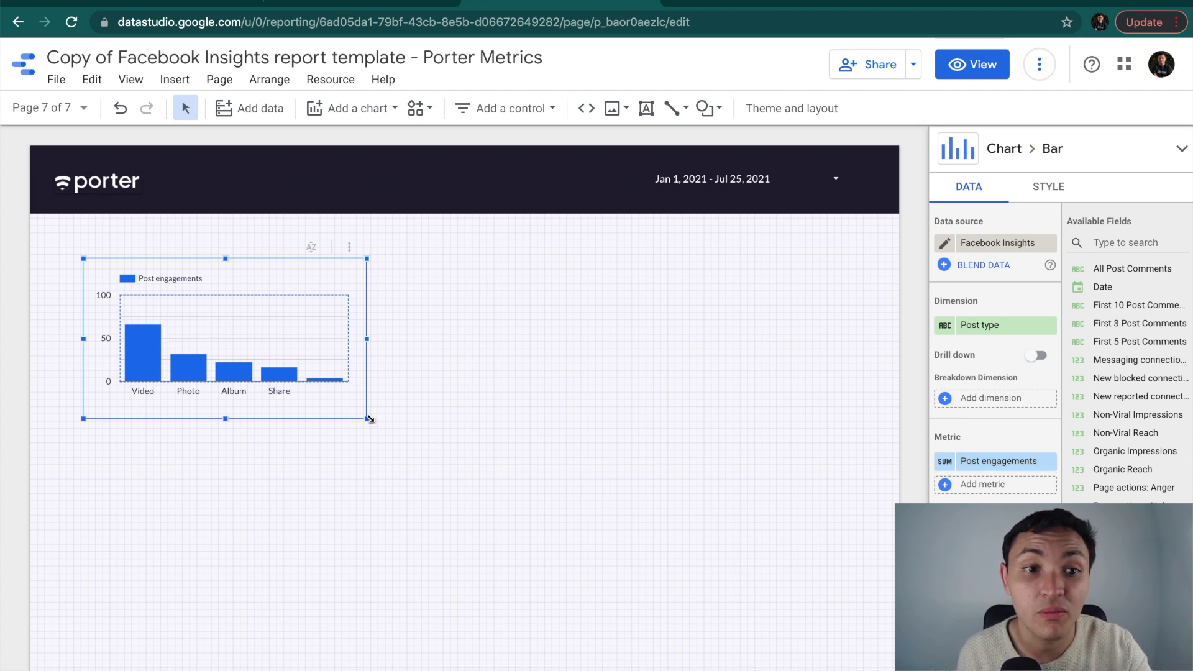
left_click_drag(367, 418, 474, 430)
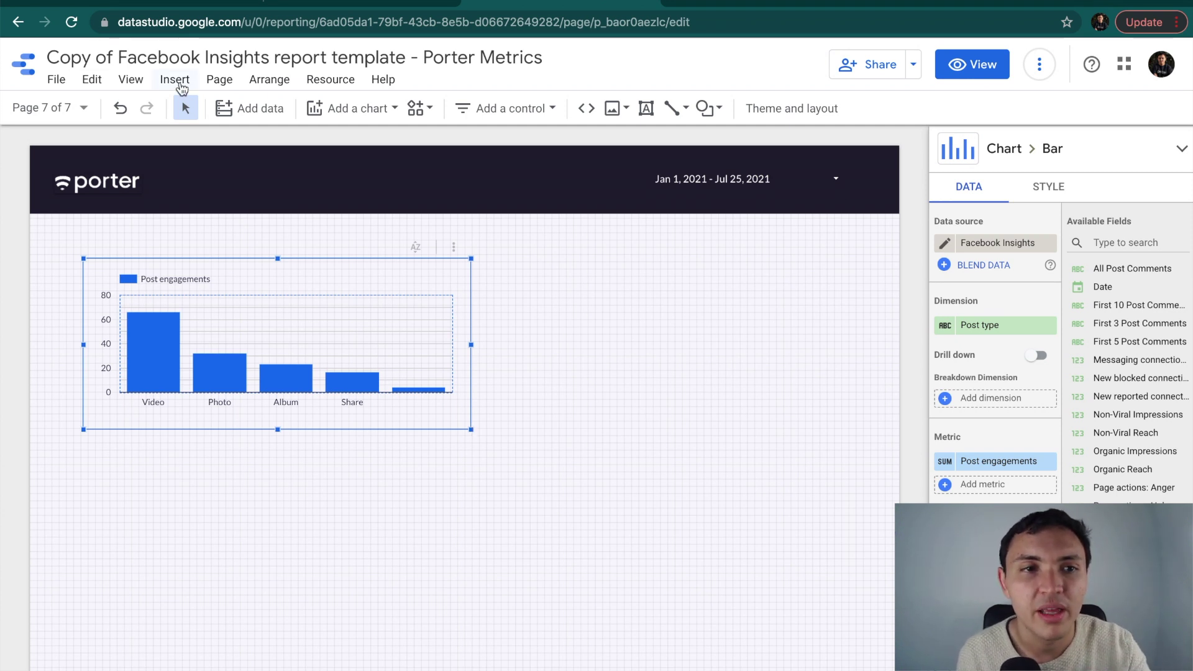
- Draw a table below the column chart
left_click(168, 82)
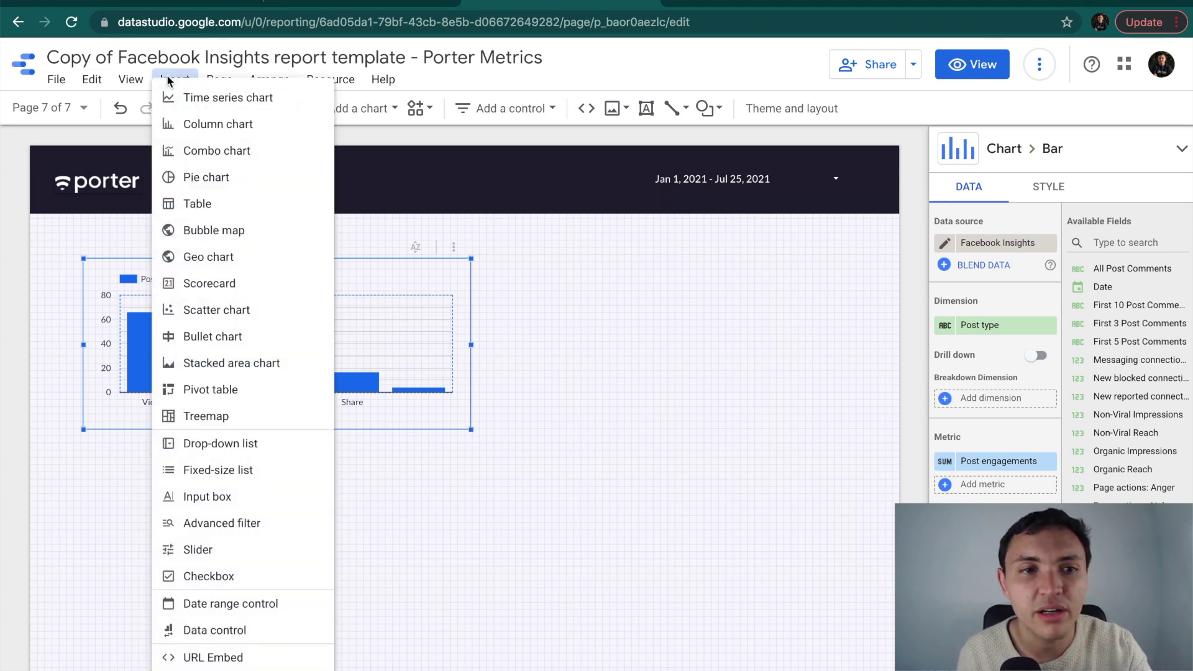
left_click(228, 205)
scroll(69, 286, "down", 3)
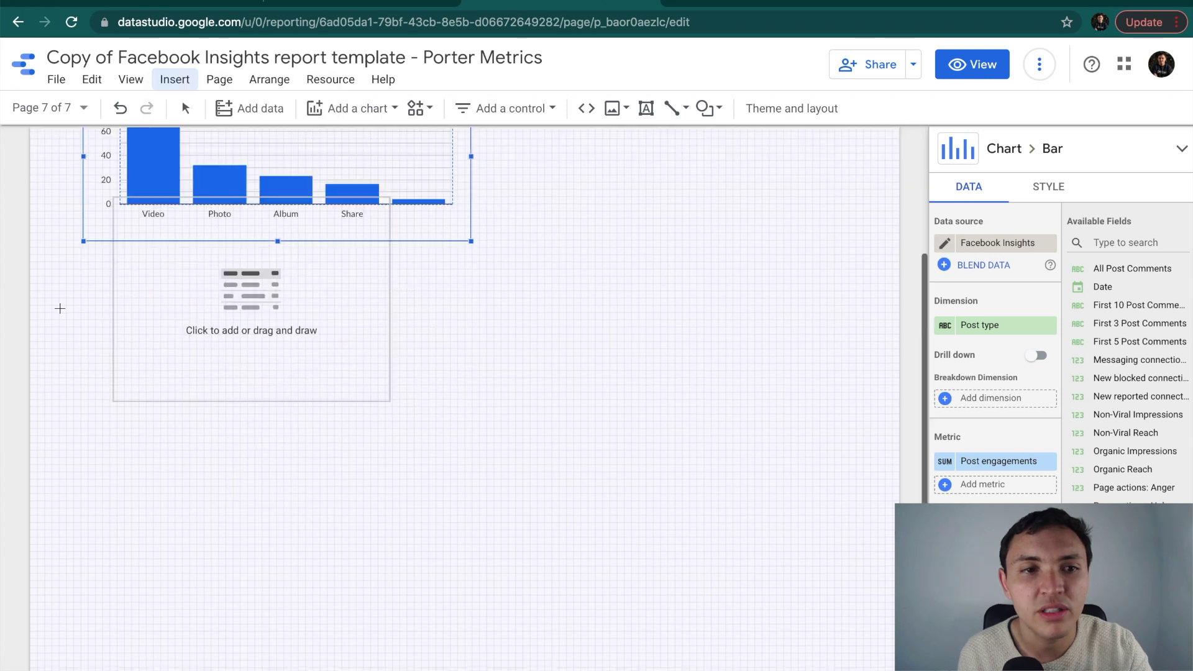
left_click_drag(71, 282, 840, 601)
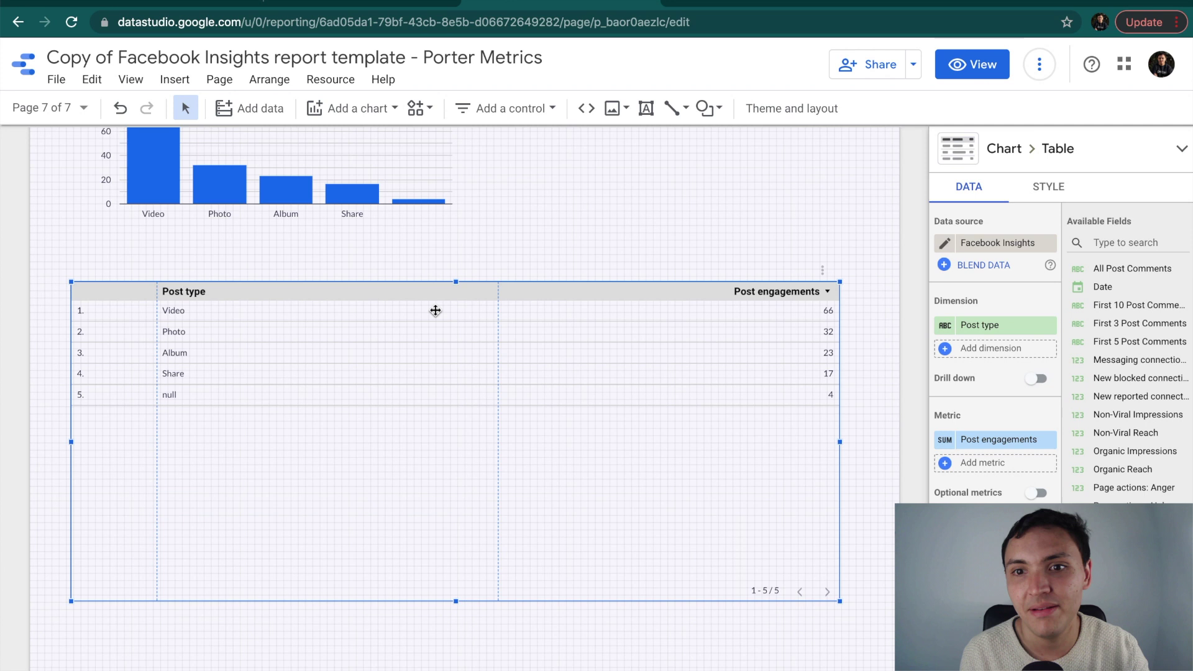
- Replace the table's Post type dimension with Post Image and narrow that column
left_click(990, 327)
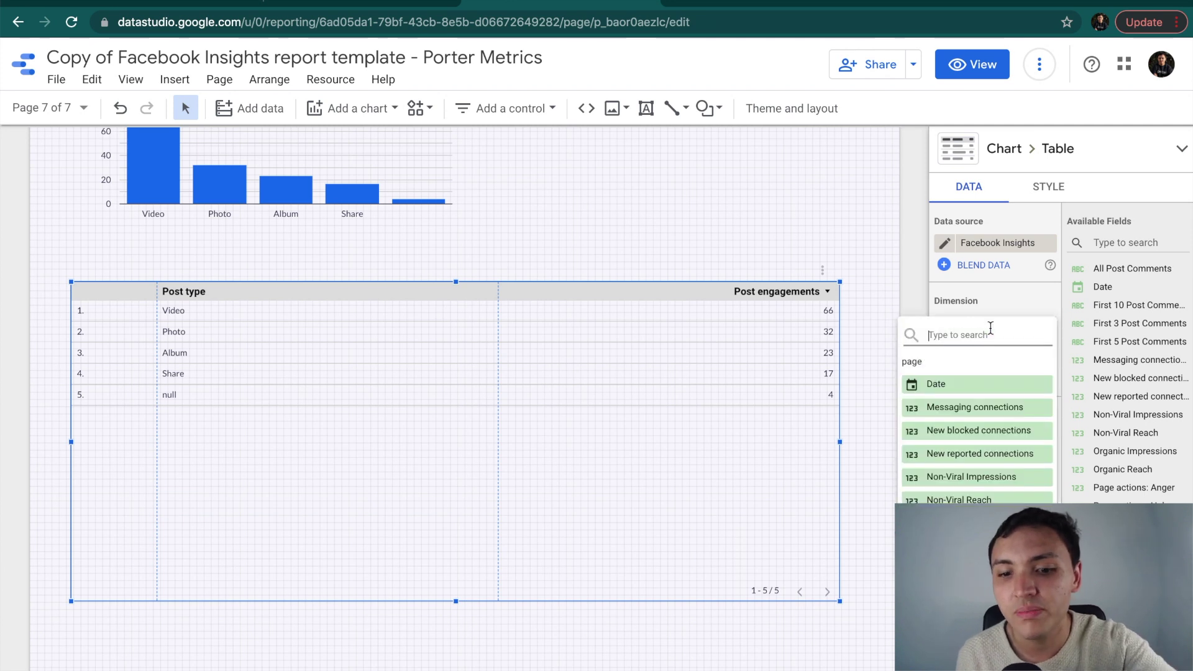
type("imag")
left_click(993, 384)
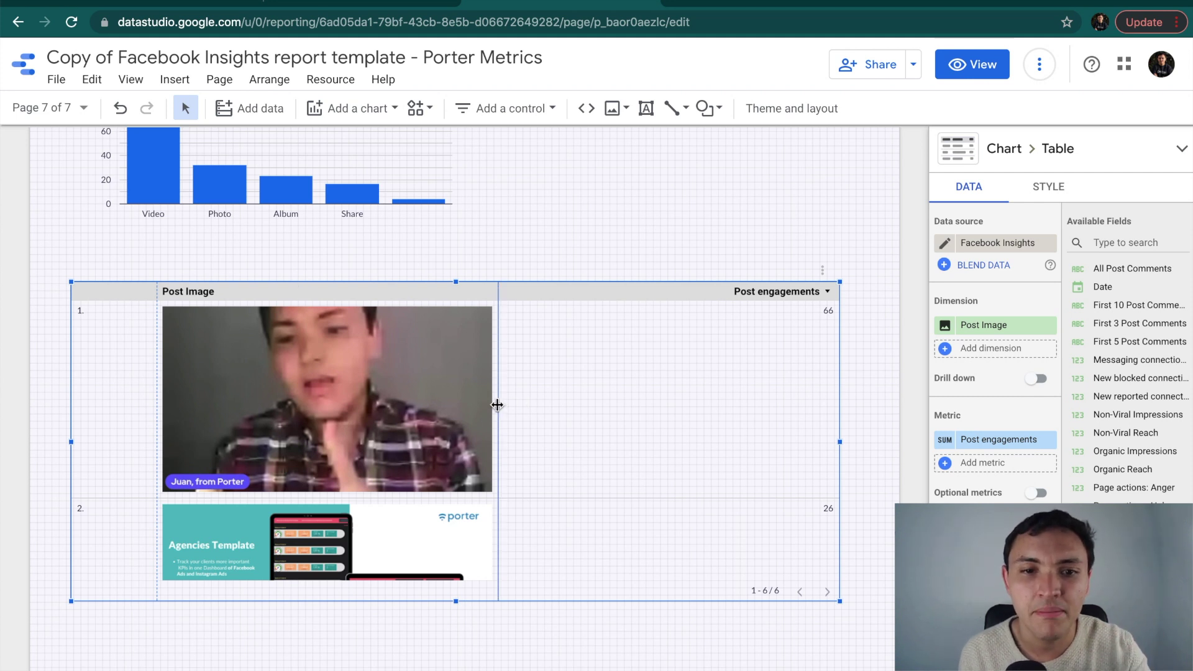
left_click_drag(498, 405, 234, 408)
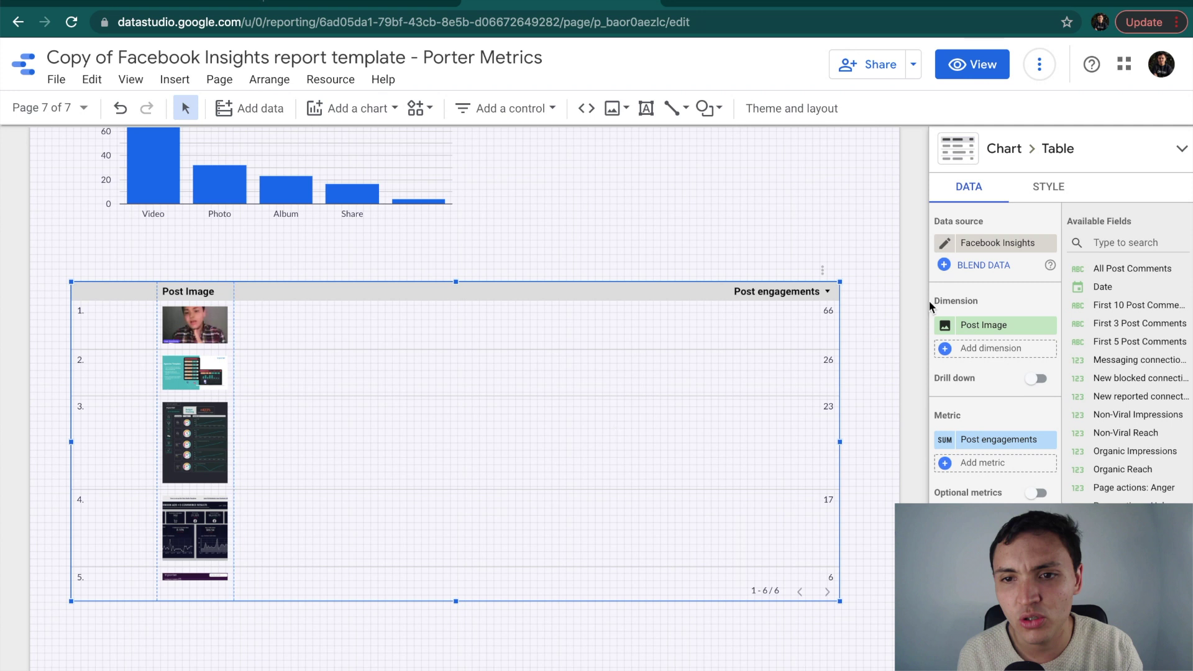
left_click(944, 349)
- Add a Post message column, enable Wrap Text, and widen the Post message column
left_click(966, 409)
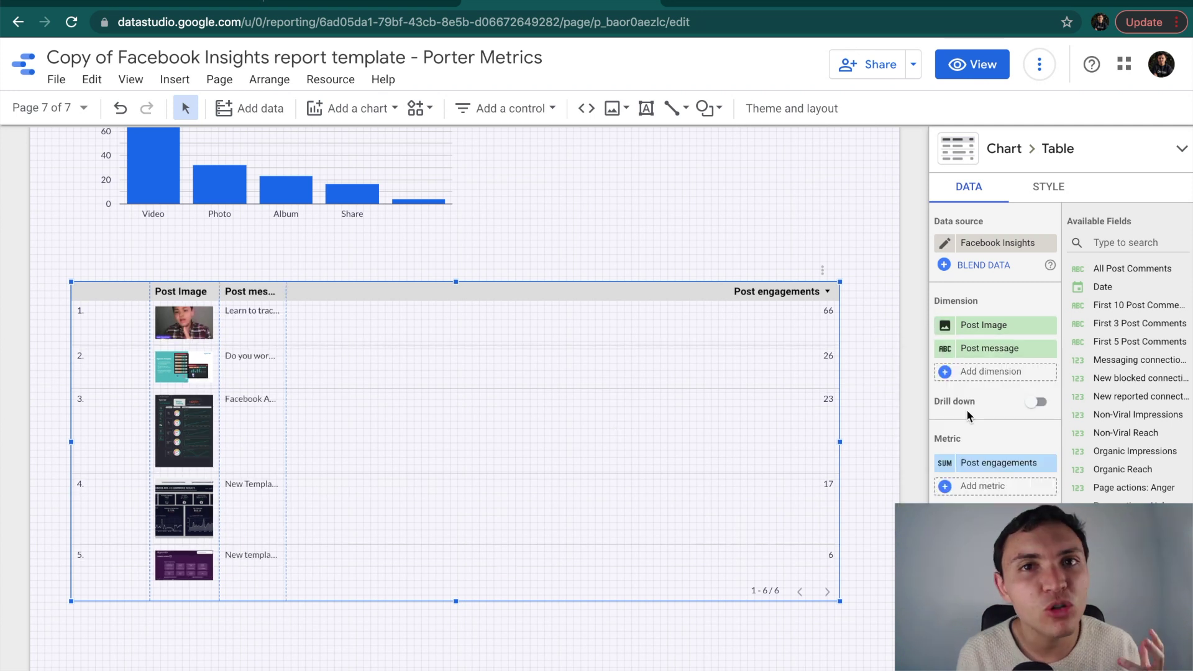
left_click(1050, 187)
double_click(1050, 187)
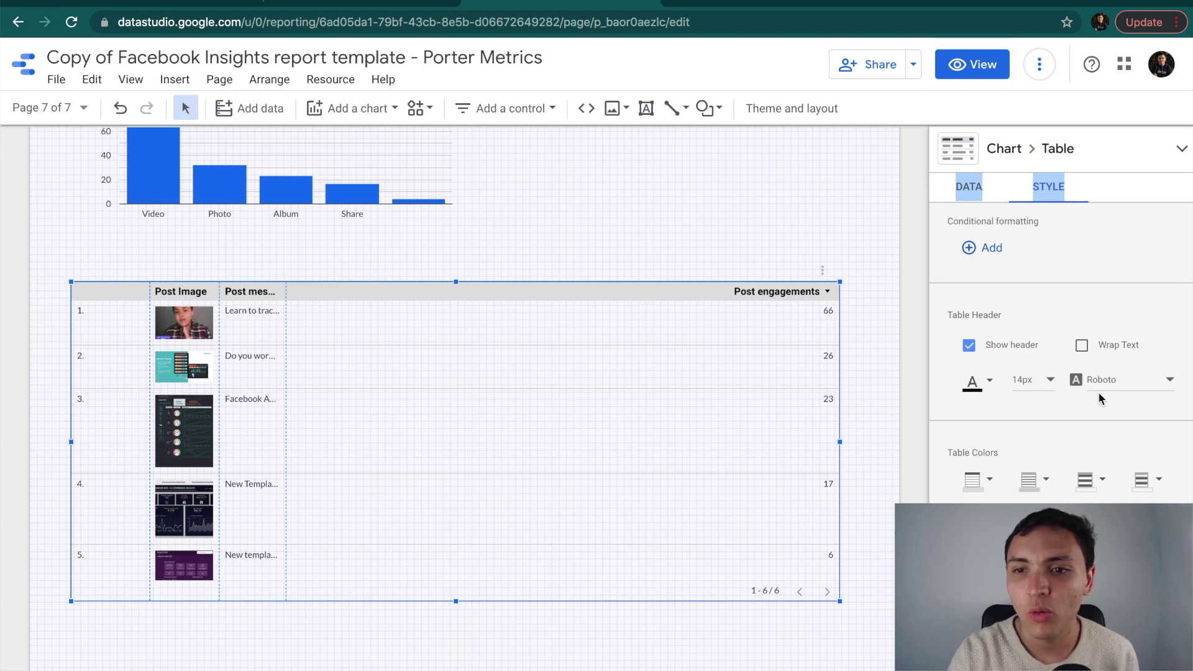
left_click(1082, 346)
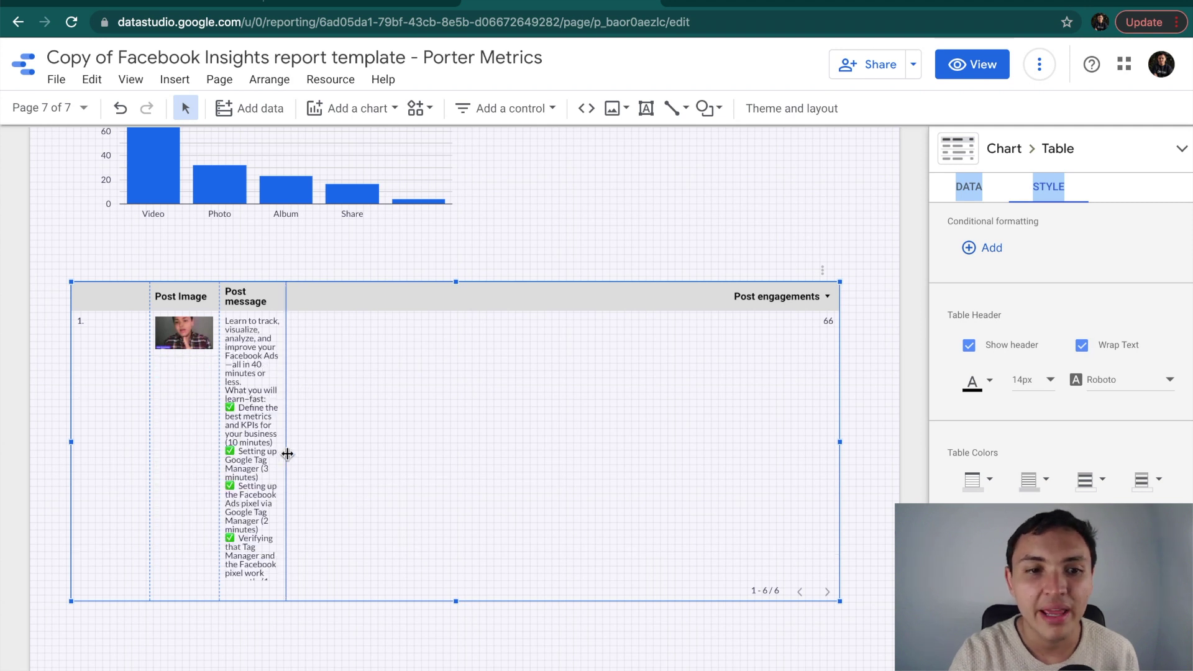
left_click_drag(286, 454, 325, 463)
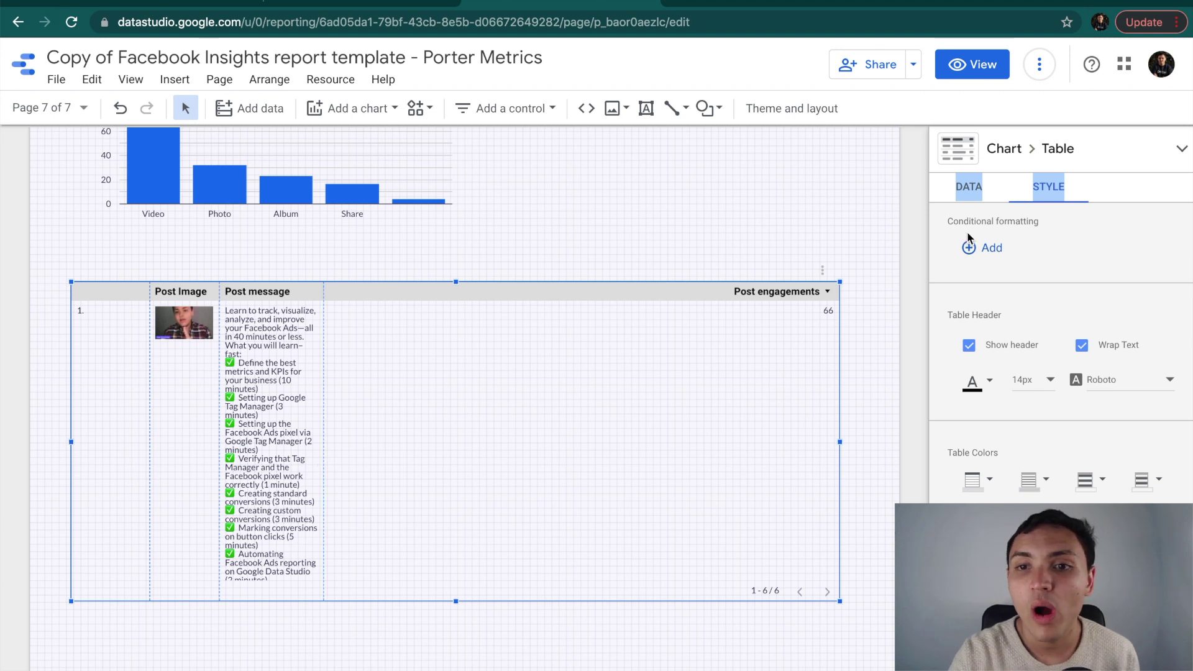
left_click(970, 188)
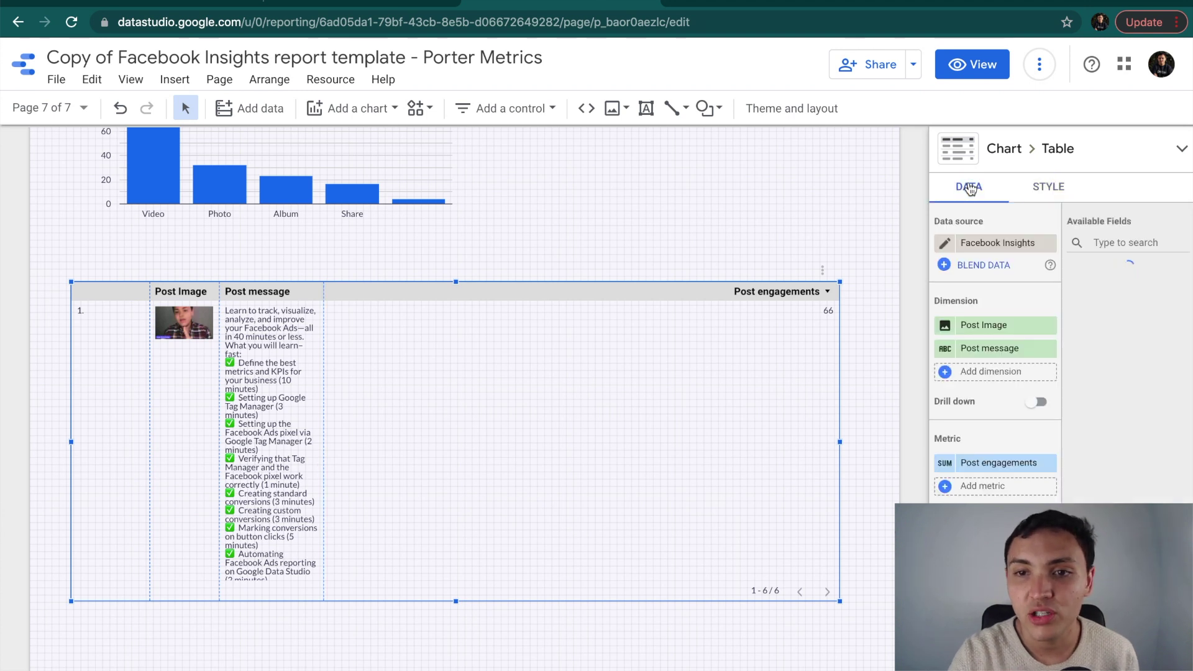
- Add All Post Comments as the table's third column
scroll(356, 286, "up", 3)
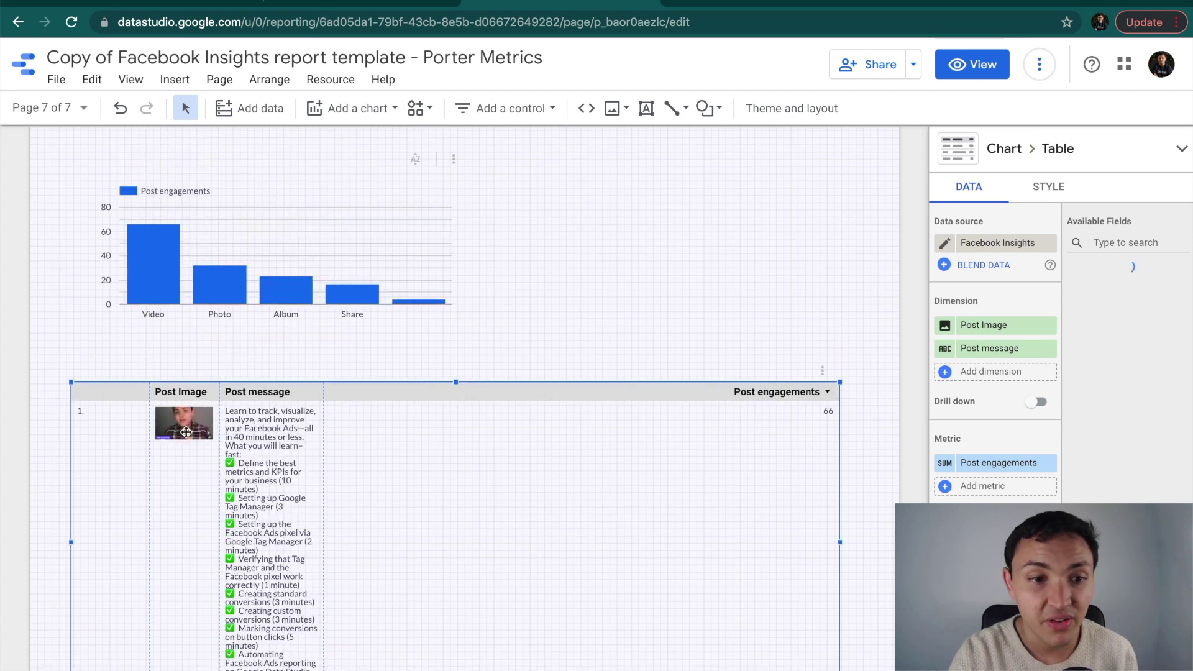
scroll(185, 431, "down", 1)
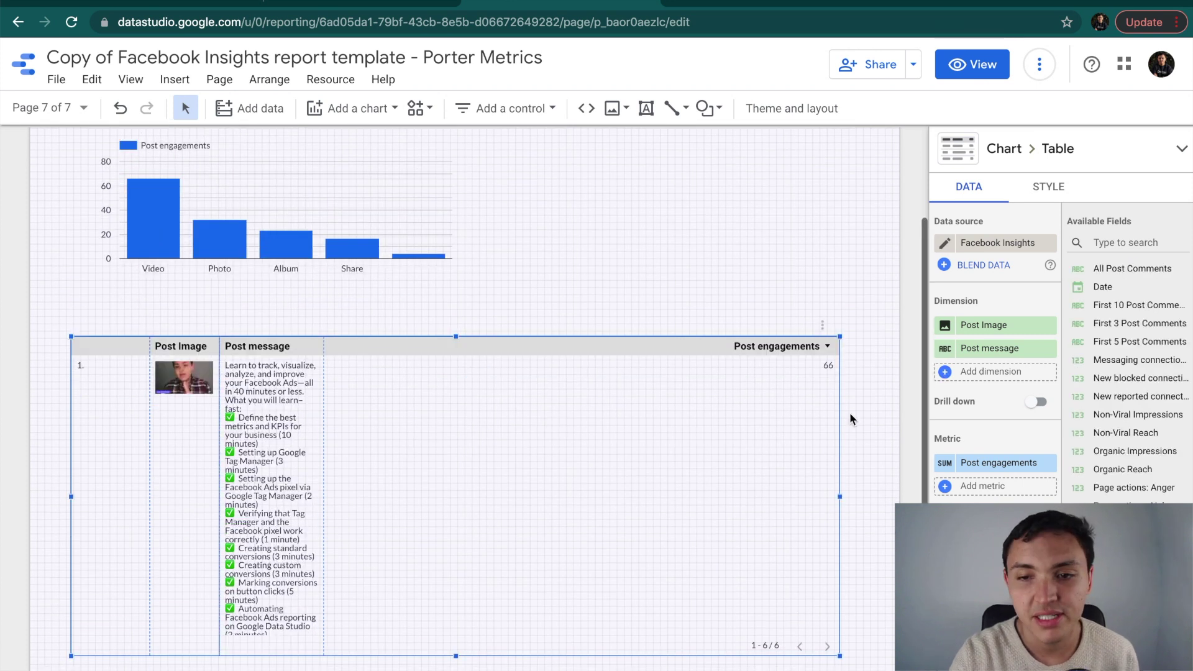
left_click(945, 372)
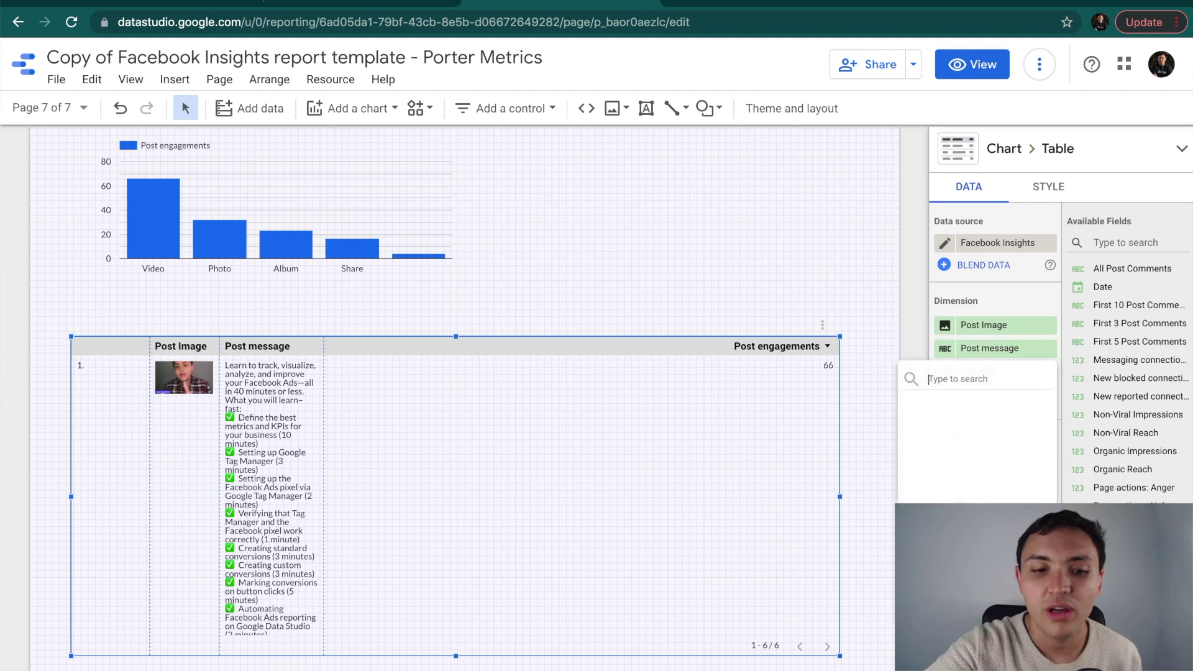
type("comment")
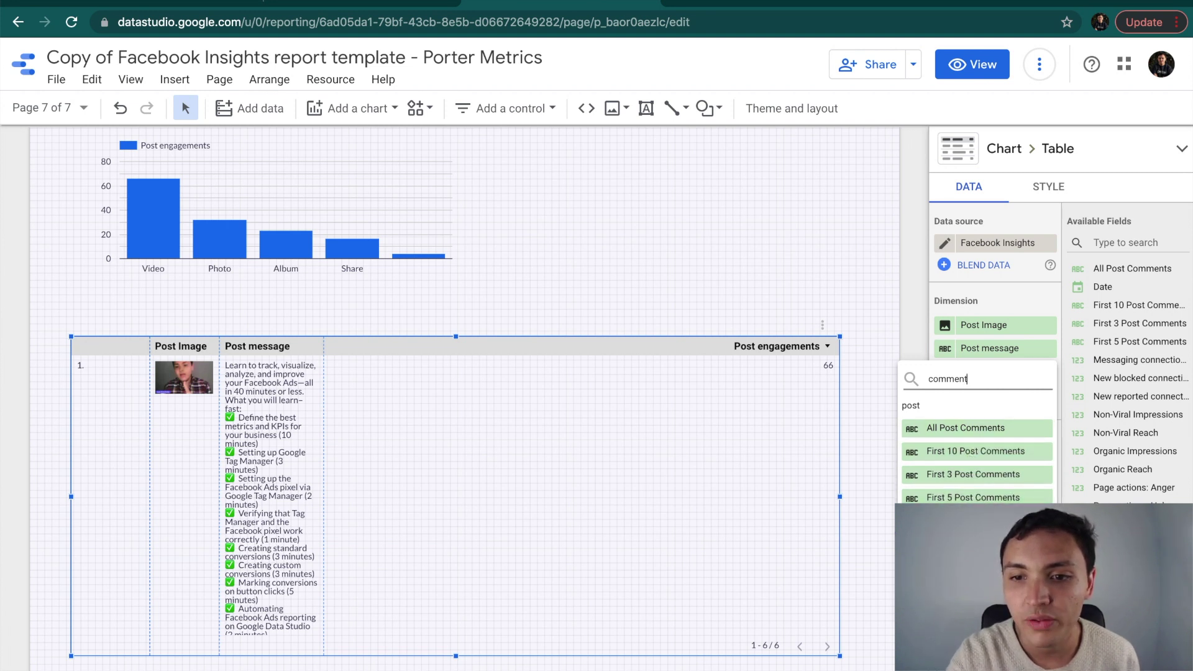
left_click(963, 428)
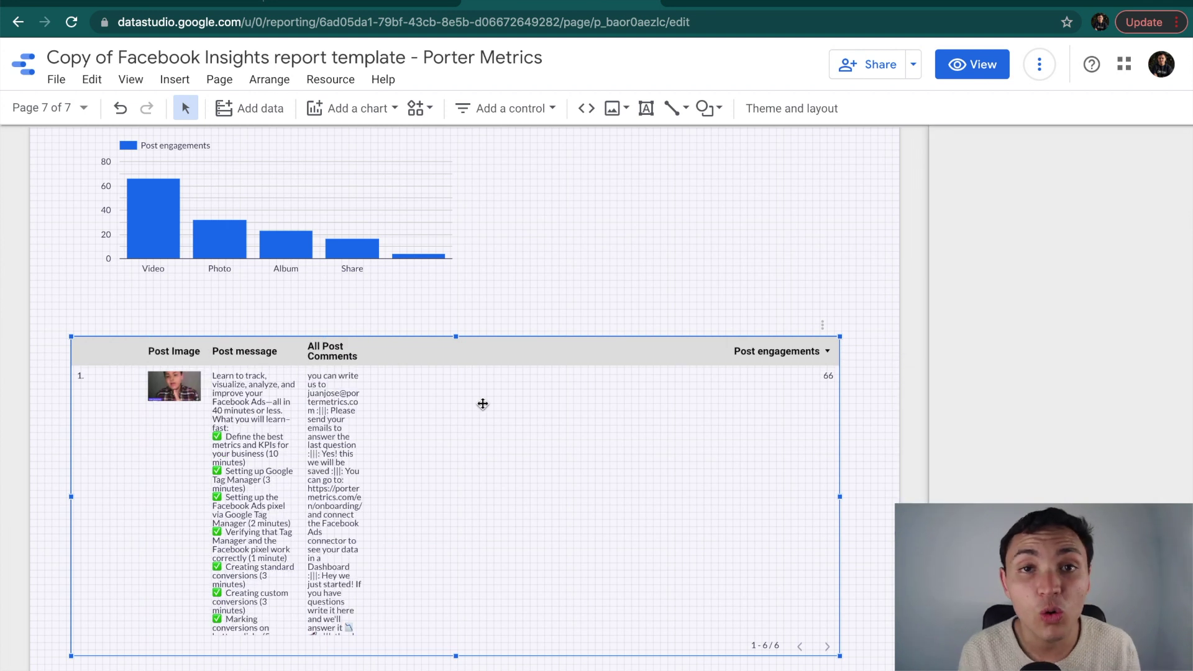